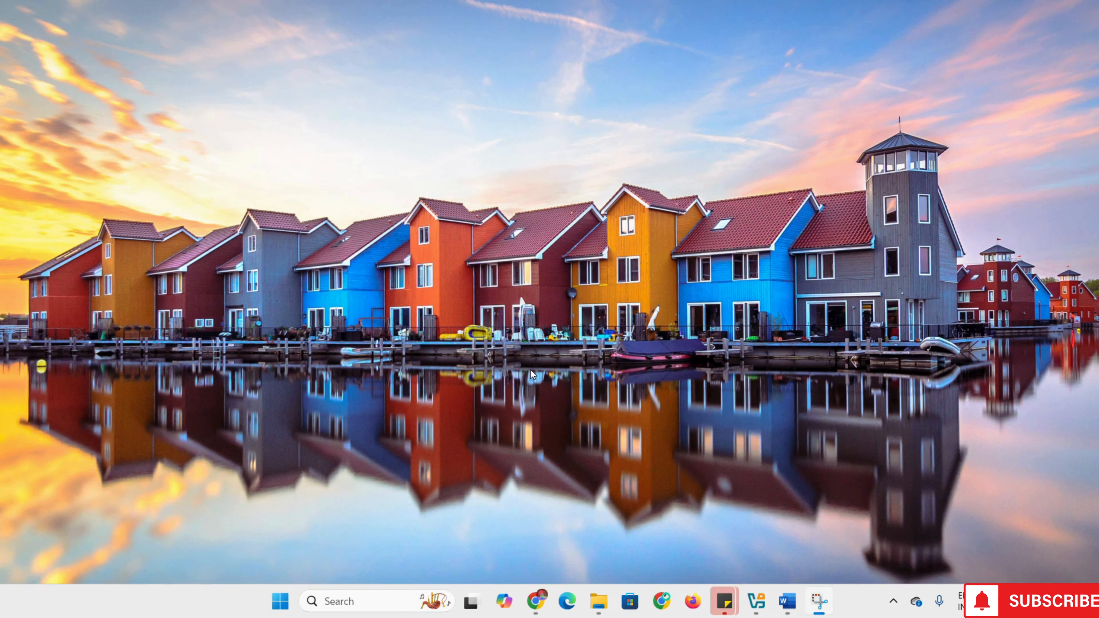
# Switch to Oracle VirtualBox Manager to view the MacOS Bigsure machine's details, and minimize it
pyautogui.click(753, 602)
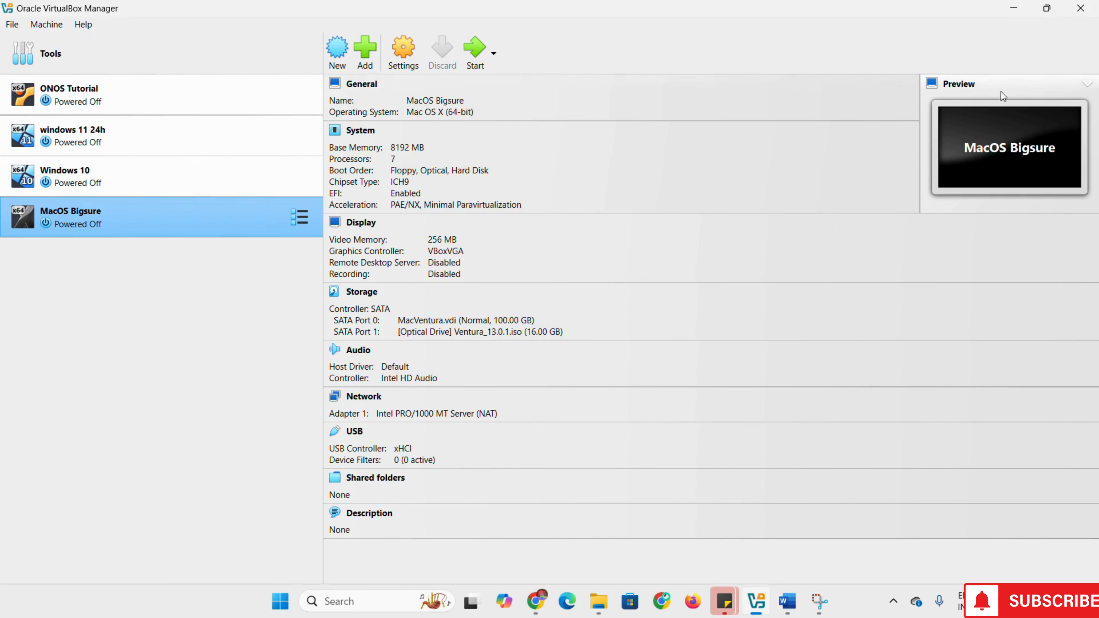
pyautogui.click(1013, 7)
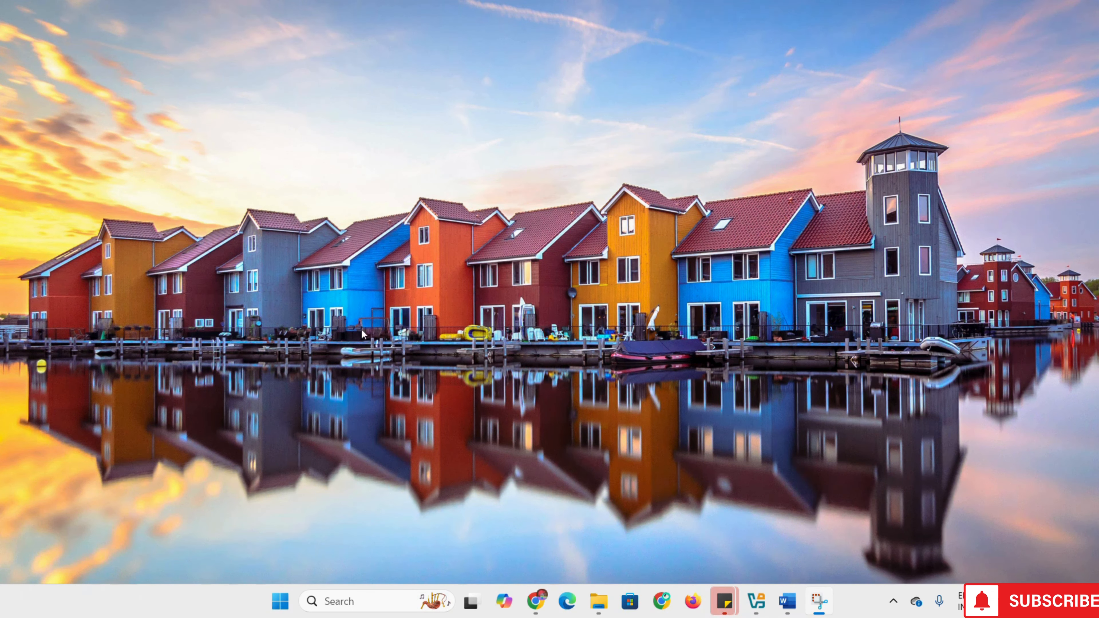
# Turn off Memory integrity in the Windows Core isolation settings and minimize the Windows Security window
pyautogui.click(353, 599)
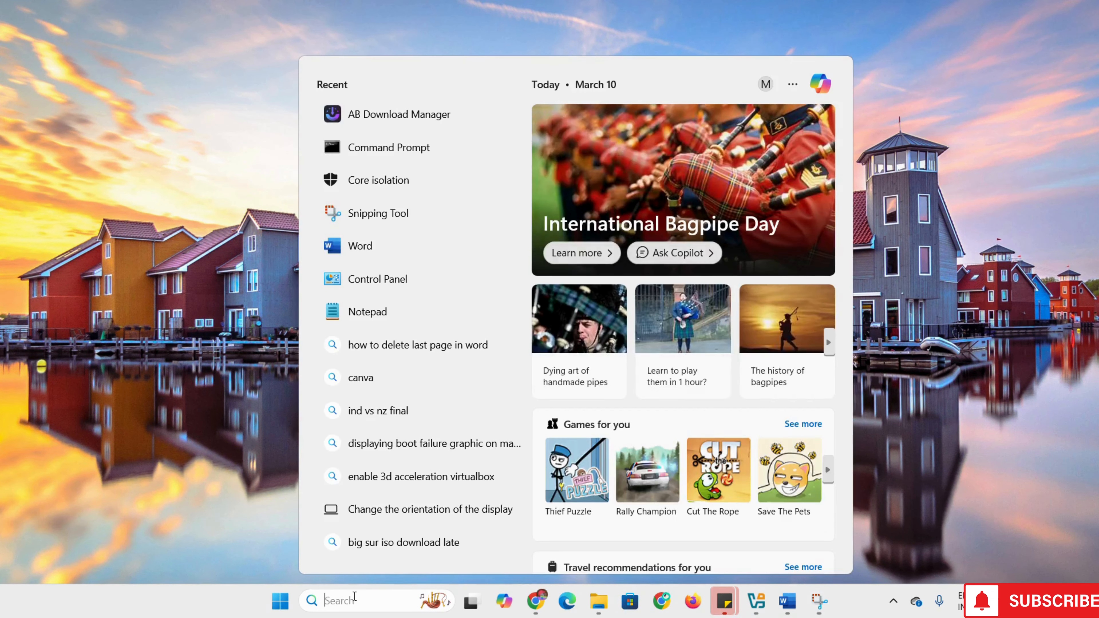
pyautogui.write('core')
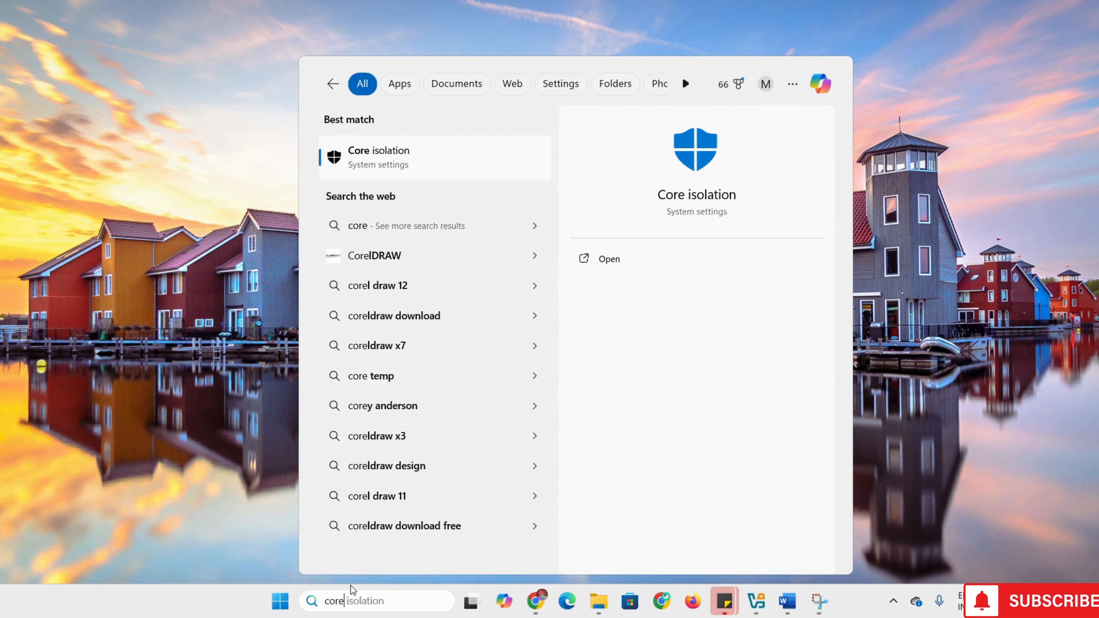
pyautogui.click(409, 161)
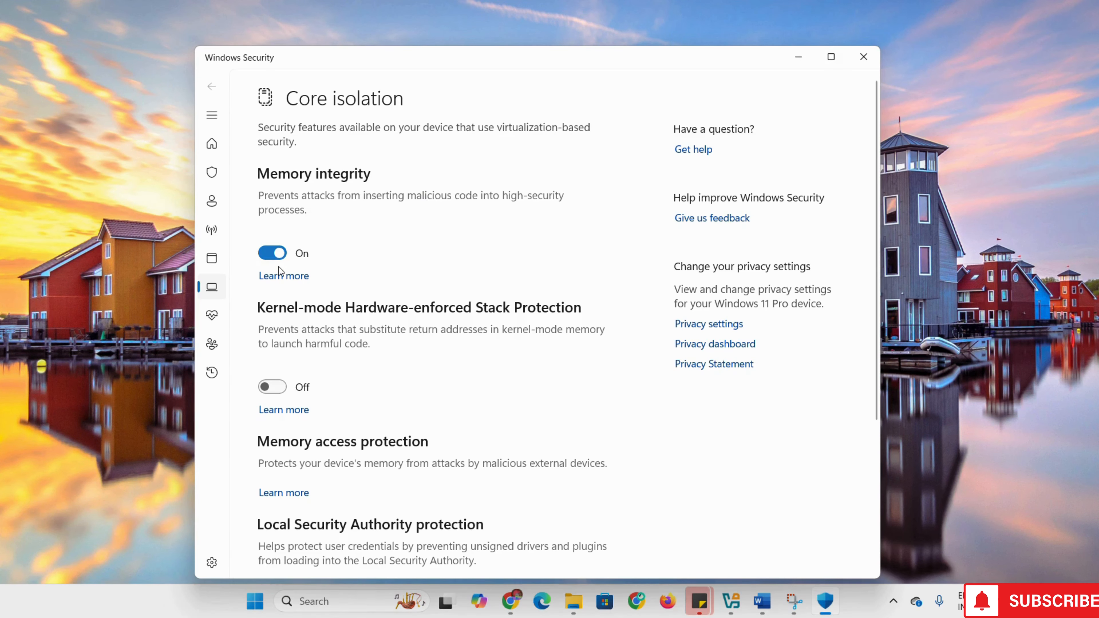
pyautogui.click(270, 255)
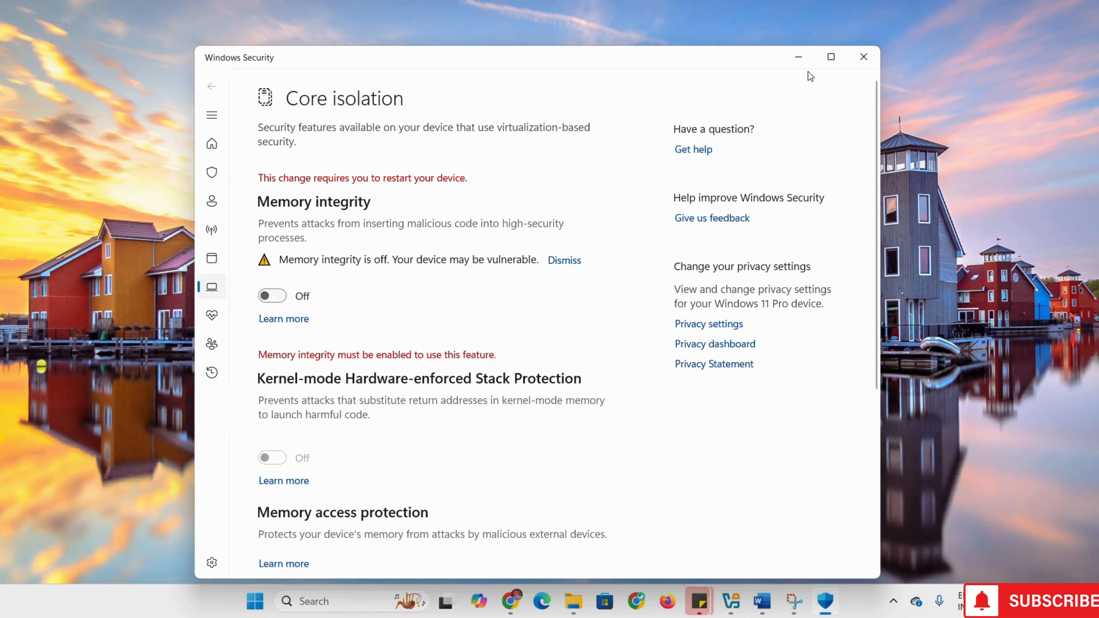
pyautogui.click(800, 61)
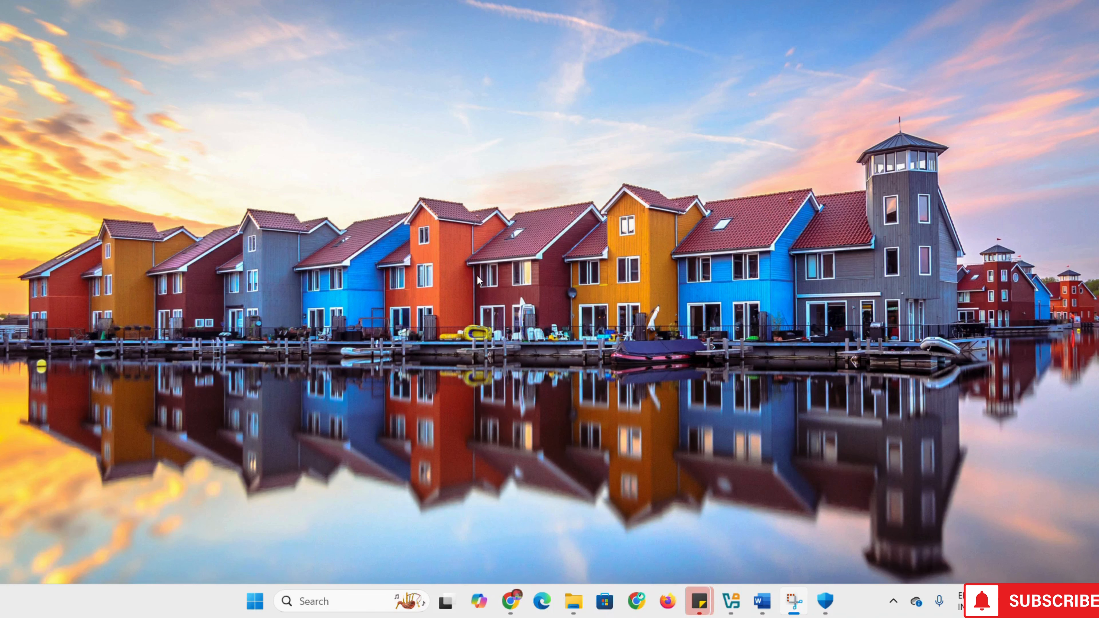
# Open Command Prompt as administrator and shift its window slightly on the desktop
pyautogui.click(337, 599)
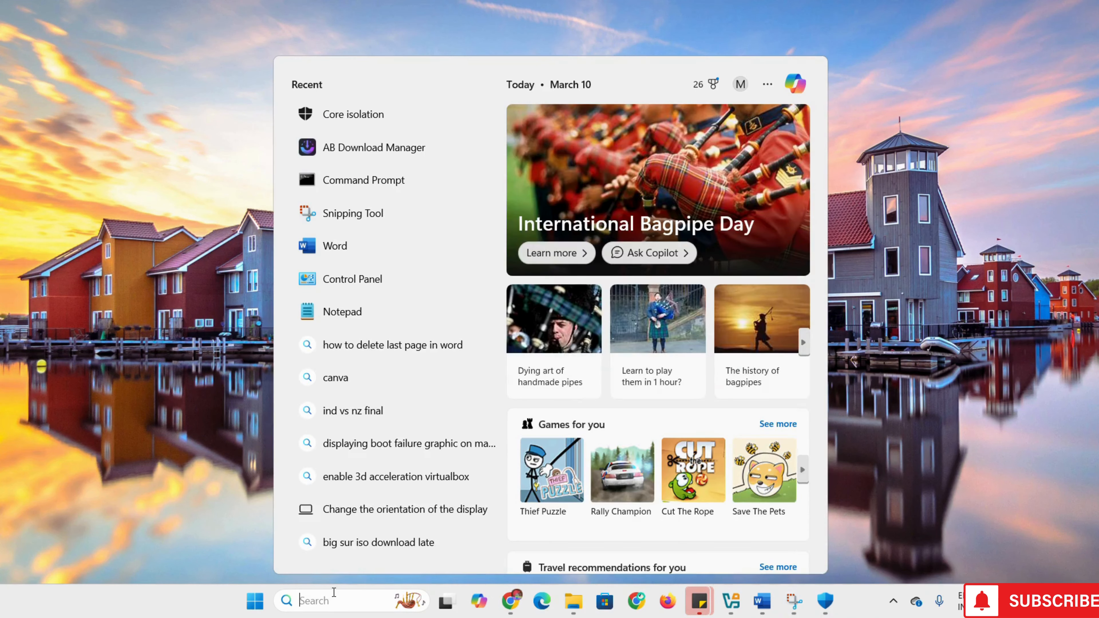
pyautogui.write('cmd')
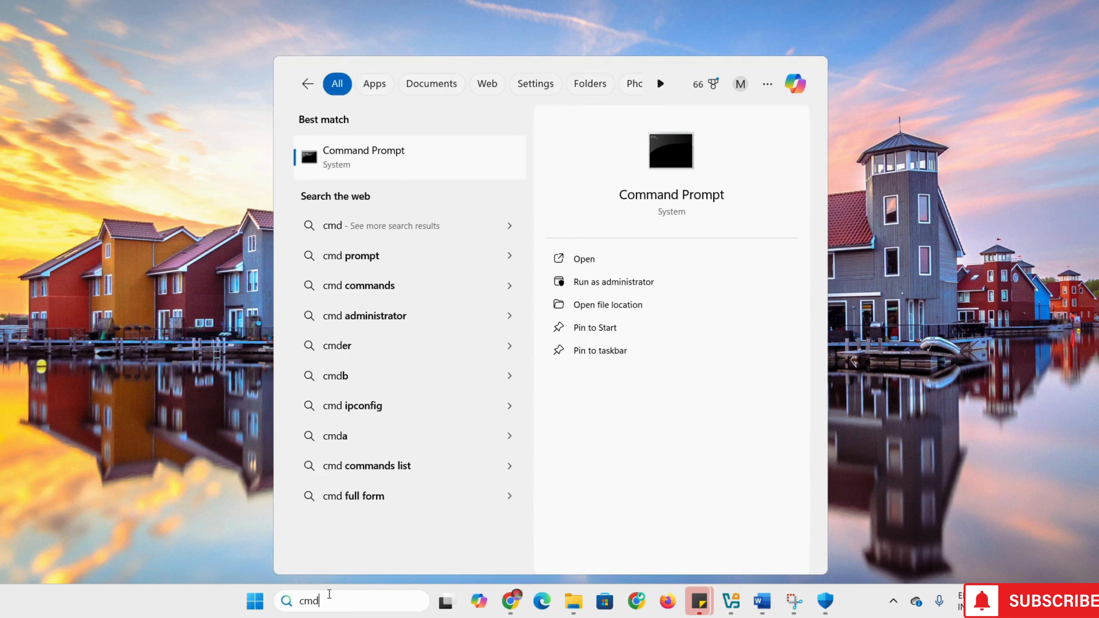
pyautogui.click(602, 283)
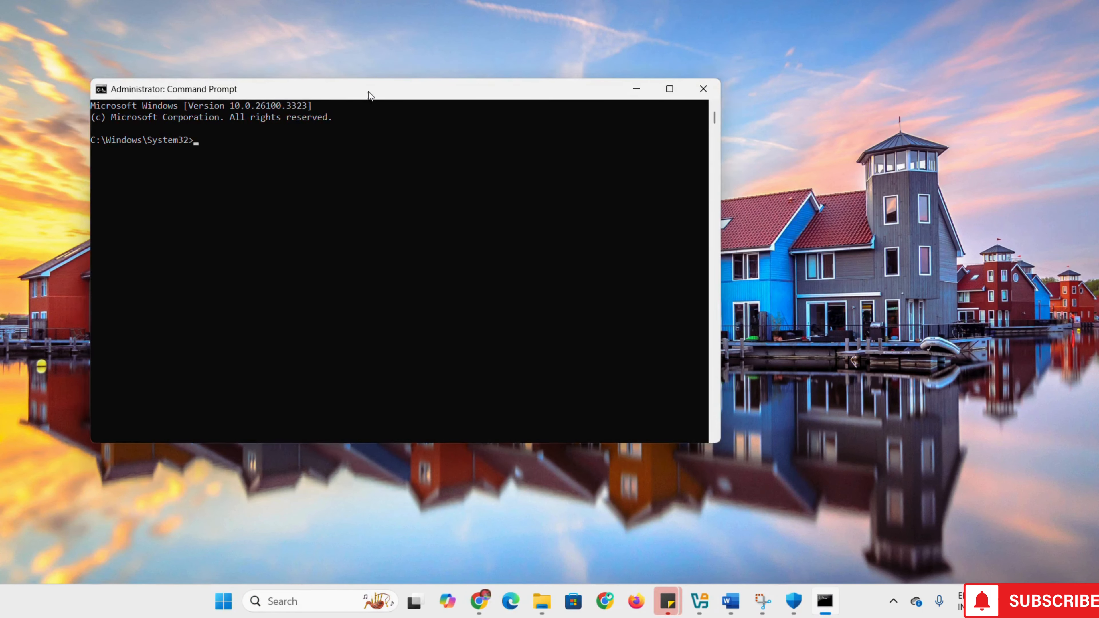
pyautogui.moveTo(369, 91); pyautogui.dragTo(428, 102)
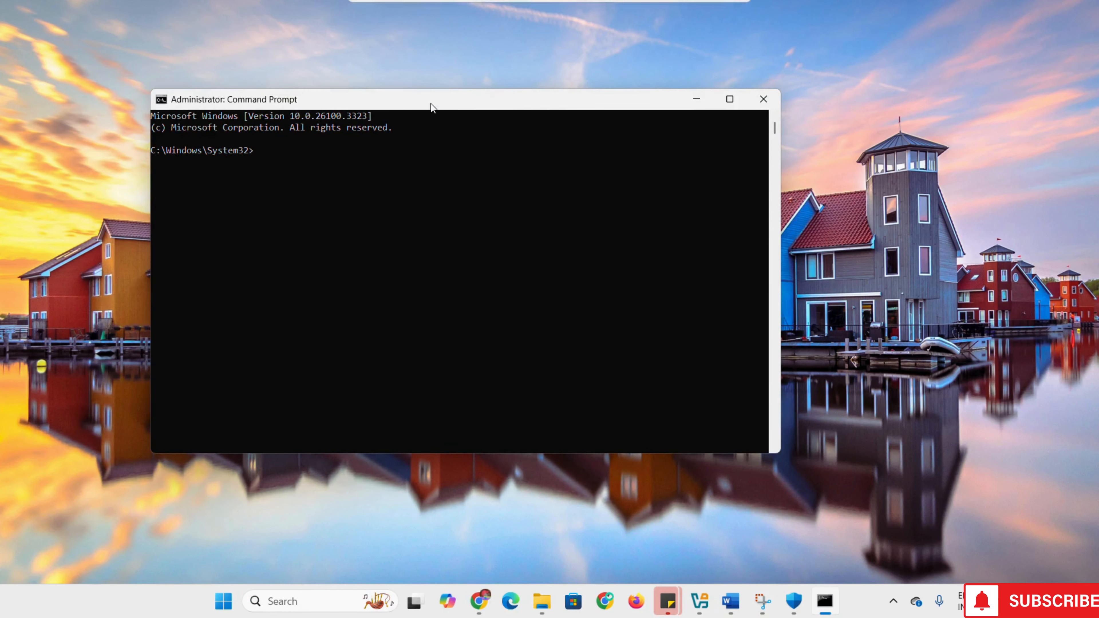
# Switch to the Word document, copy the command under Disabling Hyper-V, and minimize Word
pyautogui.click(731, 609)
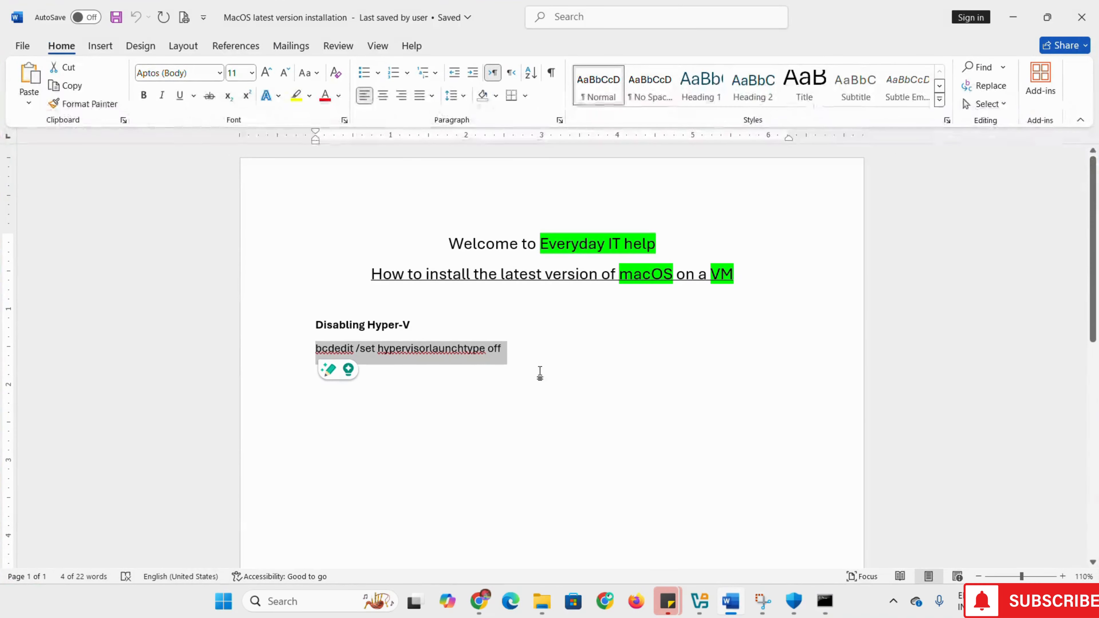
pyautogui.click(511, 357)
pyautogui.moveTo(511, 357); pyautogui.dragTo(326, 352)
pyautogui.hotkey('ctrl', 'c')
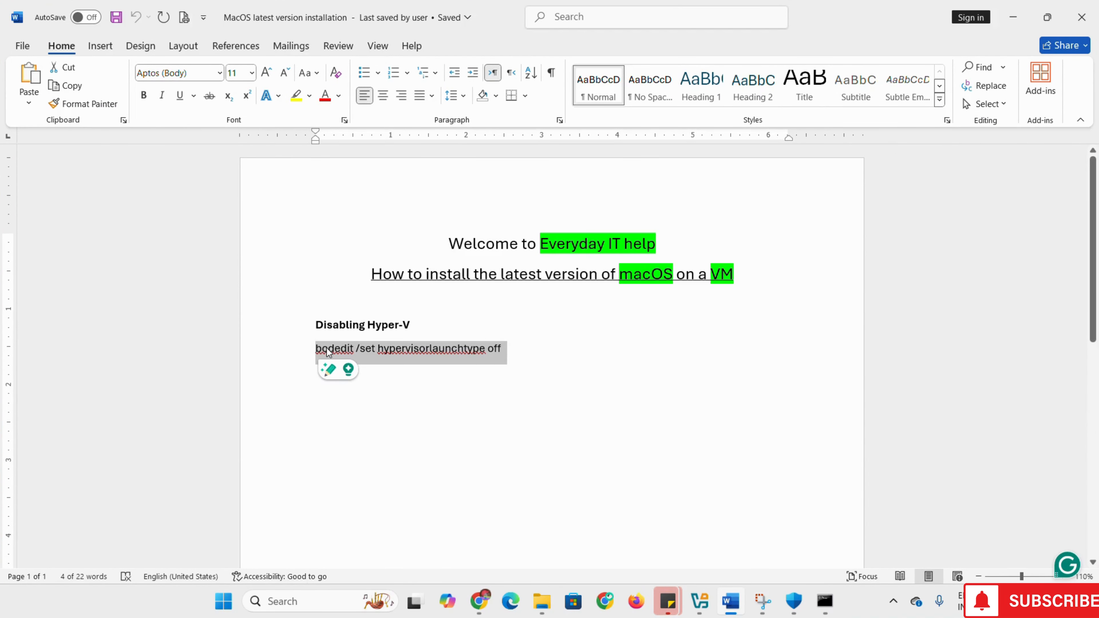
pyautogui.click(1014, 18)
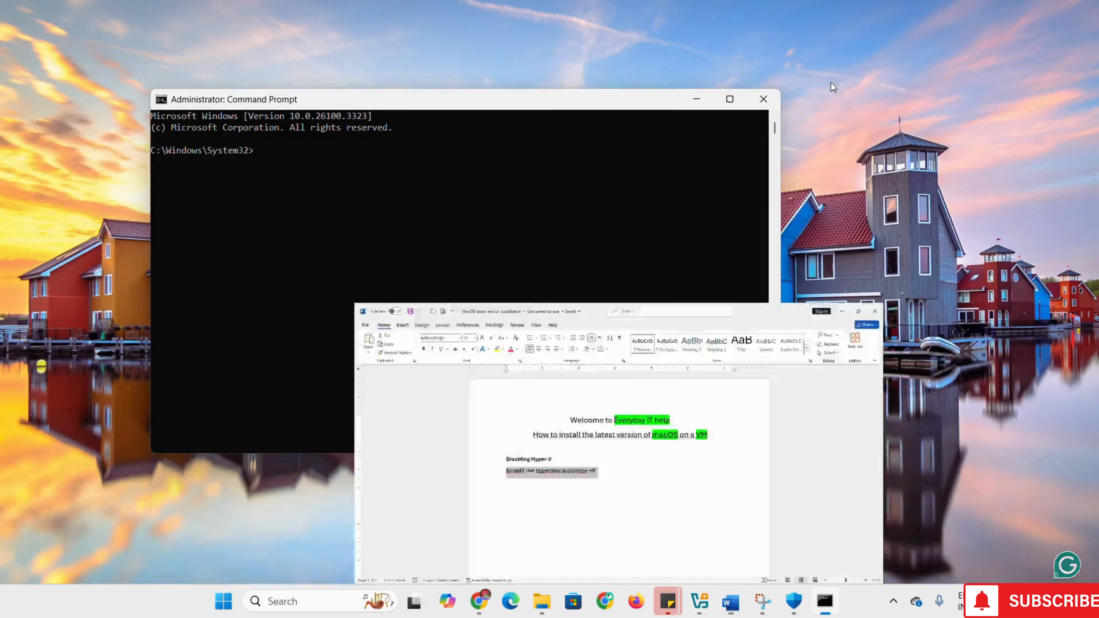
# Run bcdedit /set hypervisorlaunchtype off in the elevated Command Prompt and close it
pyautogui.hotkey('ctrl', 'v')
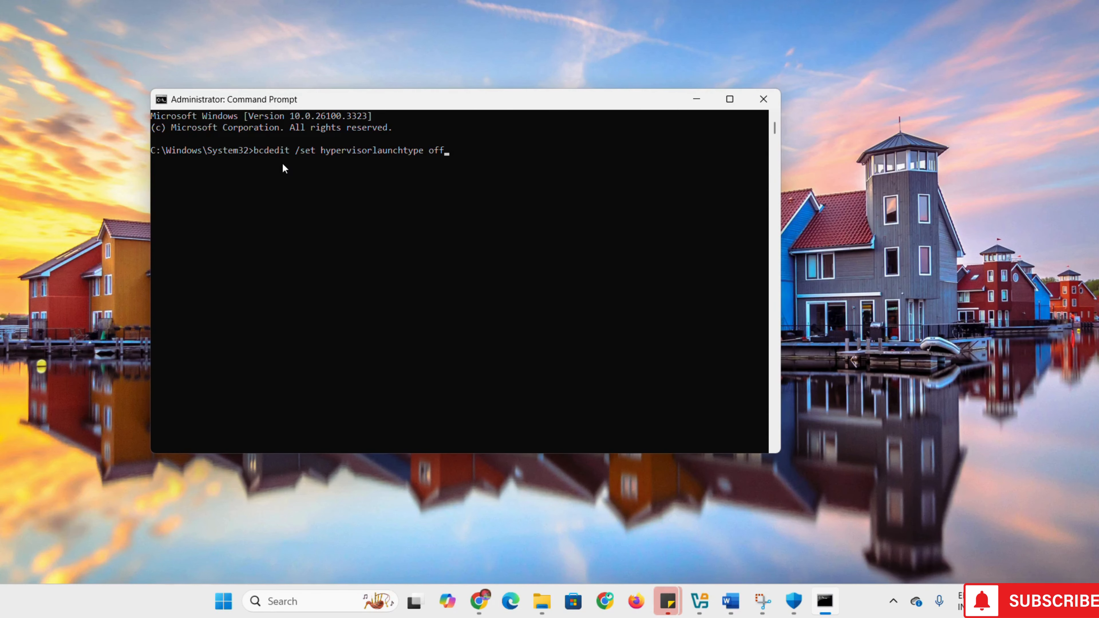
pyautogui.press('Return')
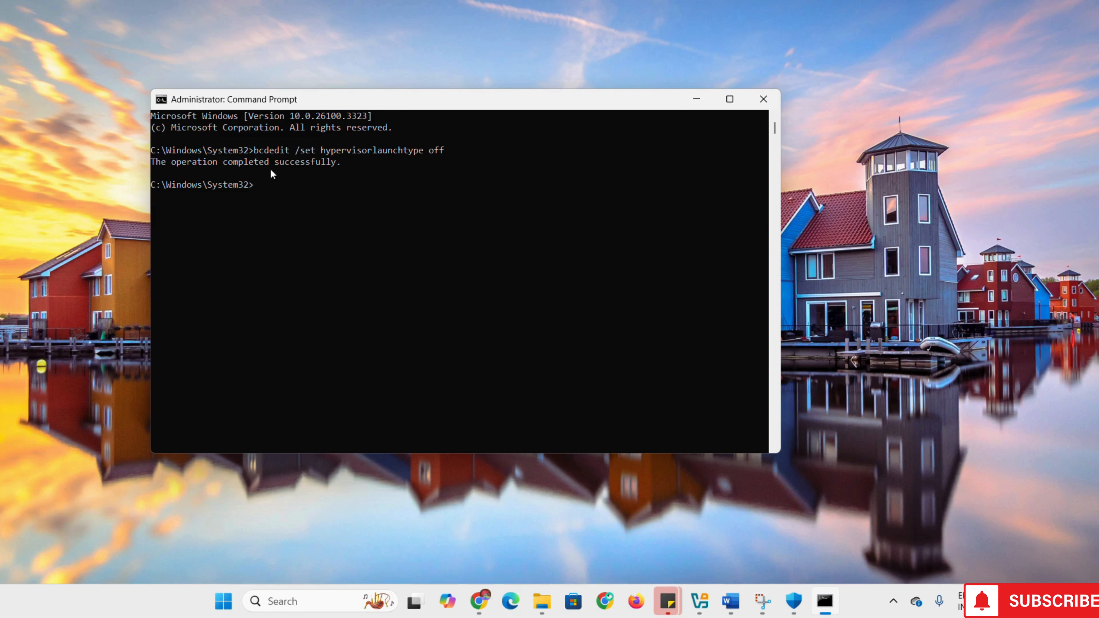
pyautogui.click(762, 102)
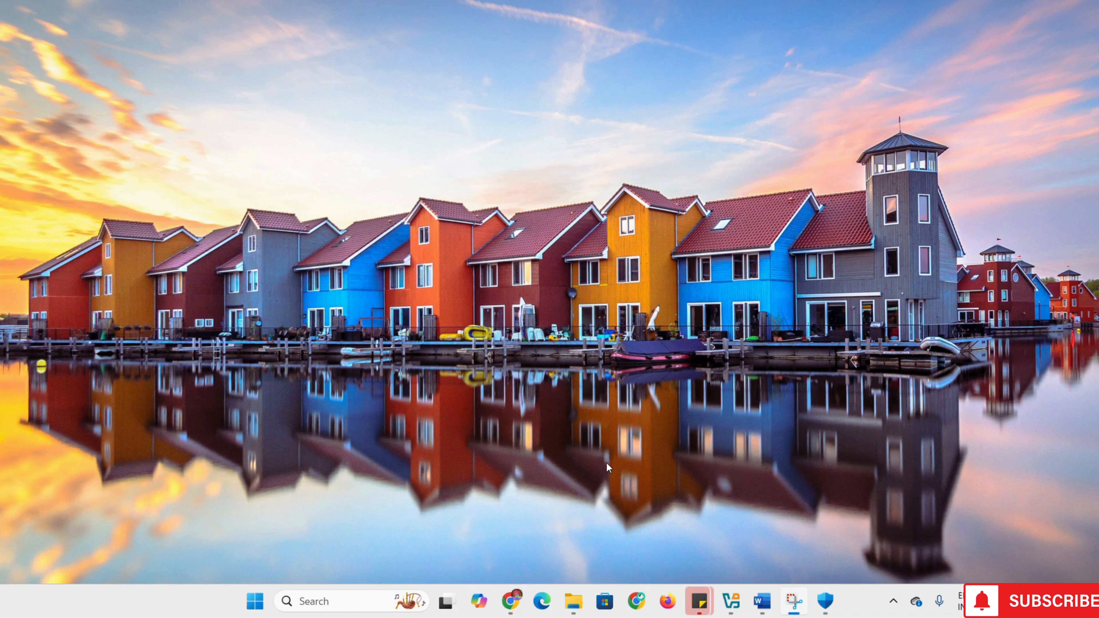
# Switch to Chrome, search for macos sequoia iso download, and open the Archive.org page Mac Os 15 Sequoia By Metaperso at its download options
pyautogui.click(511, 601)
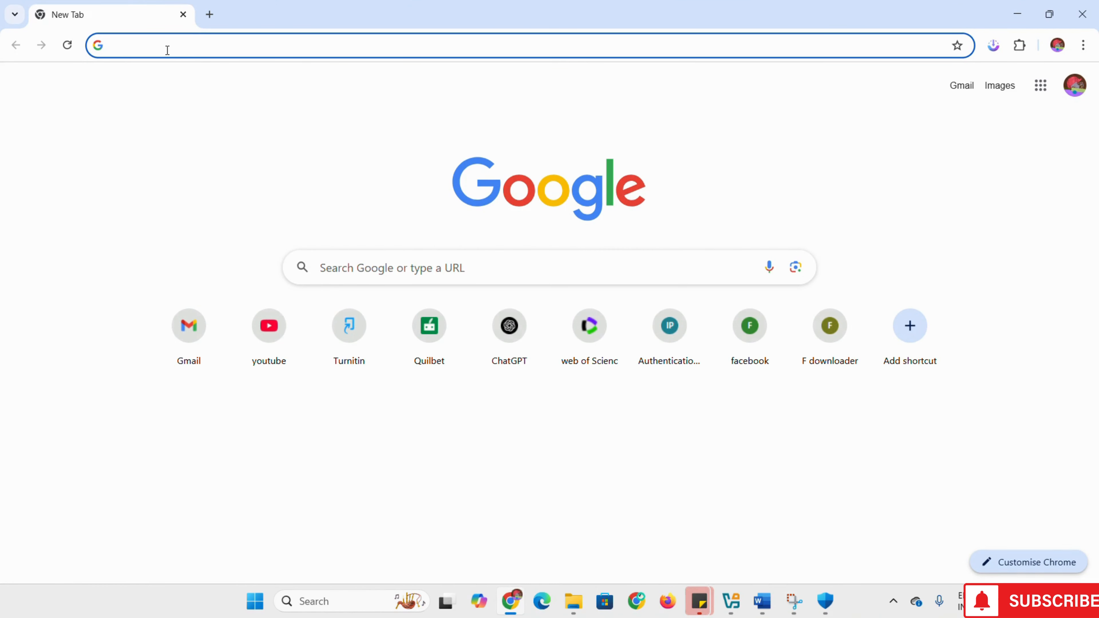
pyautogui.write('macos sequoia iso download')
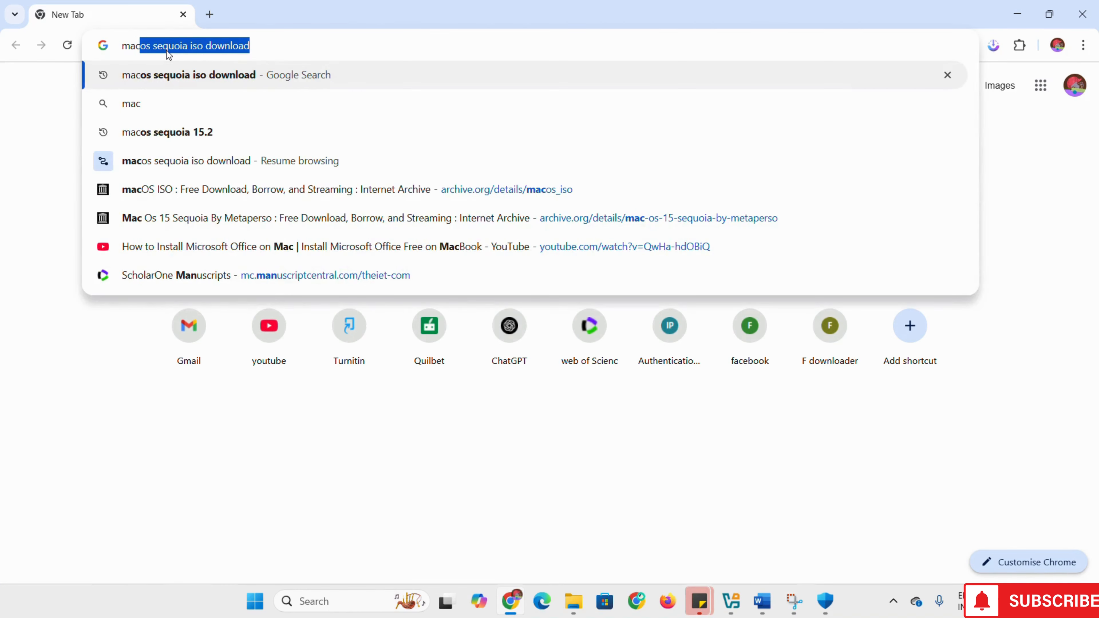
pyautogui.press('Return')
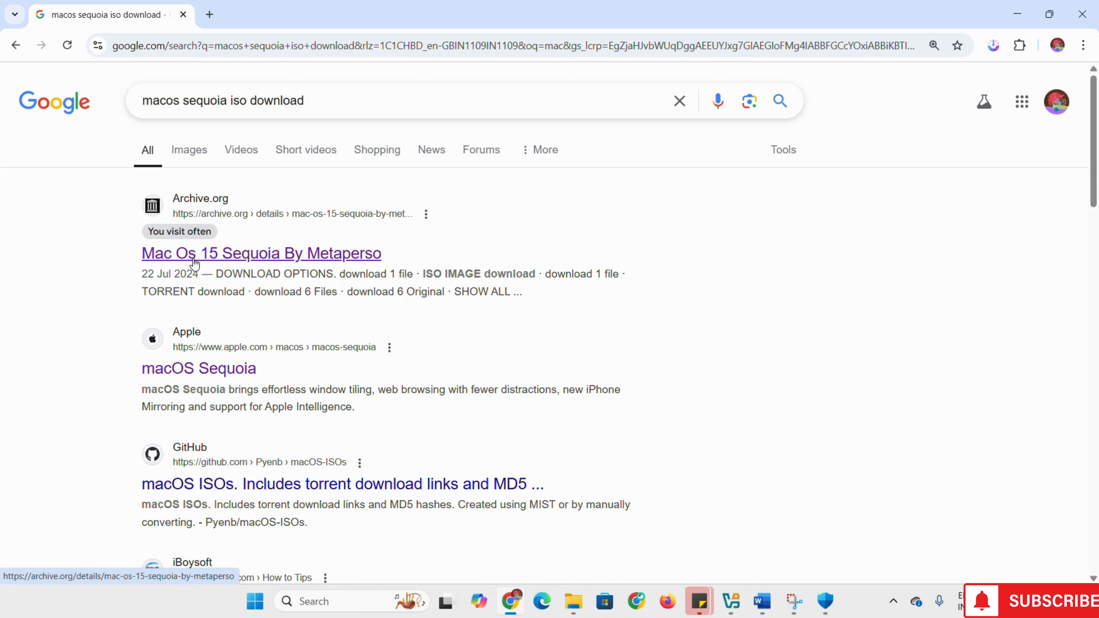
pyautogui.click(255, 260)
pyautogui.scroll(-3, 254, 255)
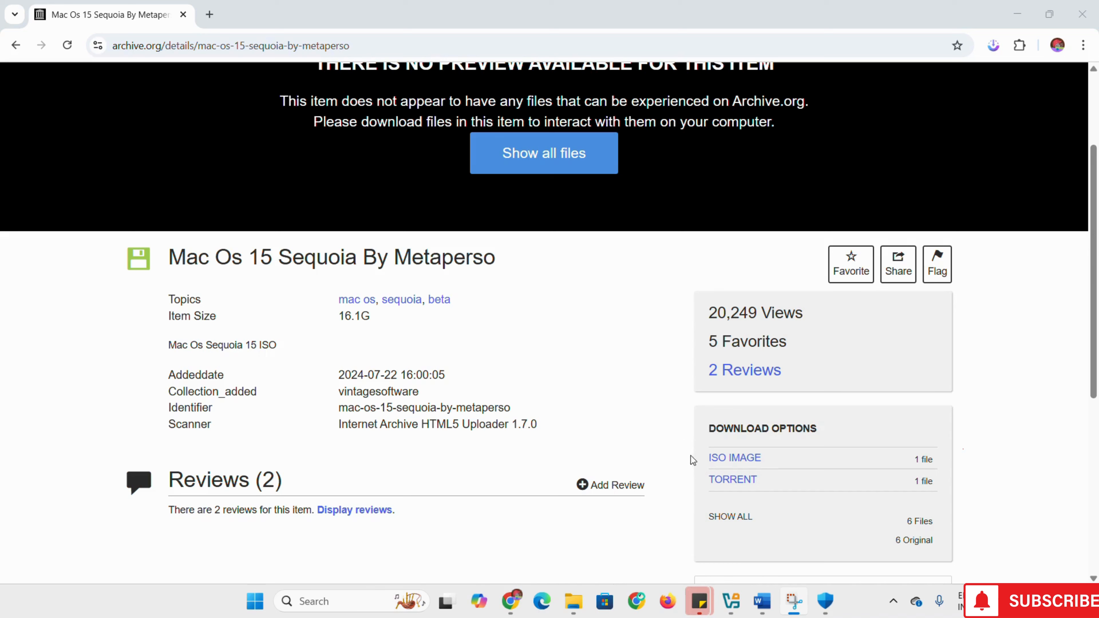
# Try to download the page's ISO image, and check the Mac Os 15 Sequoia ISO file in the Compressed downloads folder
pyautogui.click(737, 462)
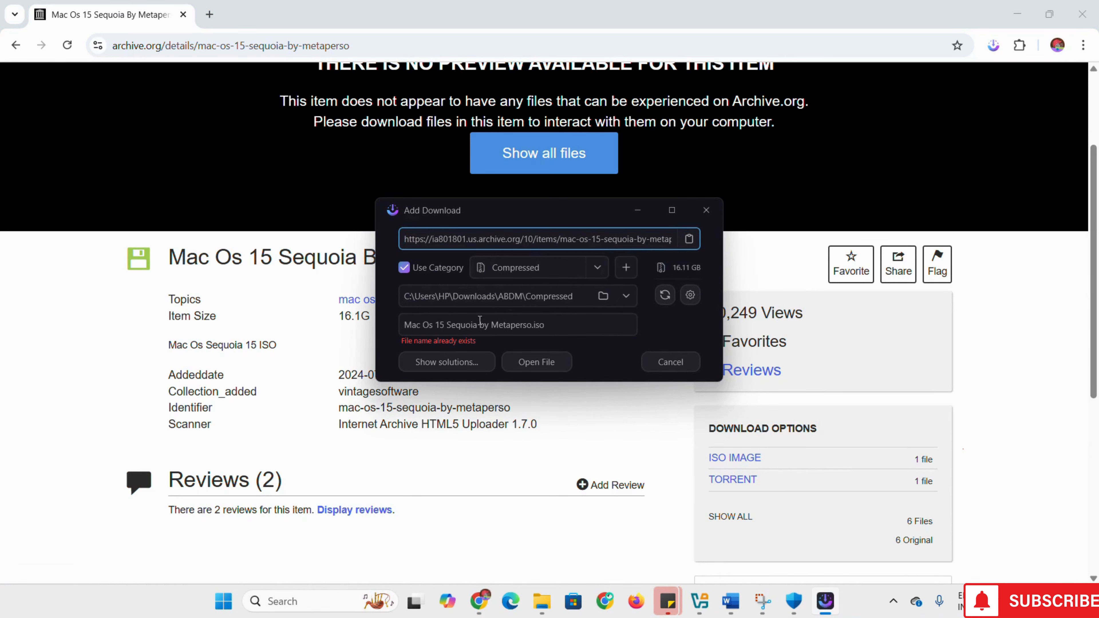
pyautogui.click(674, 365)
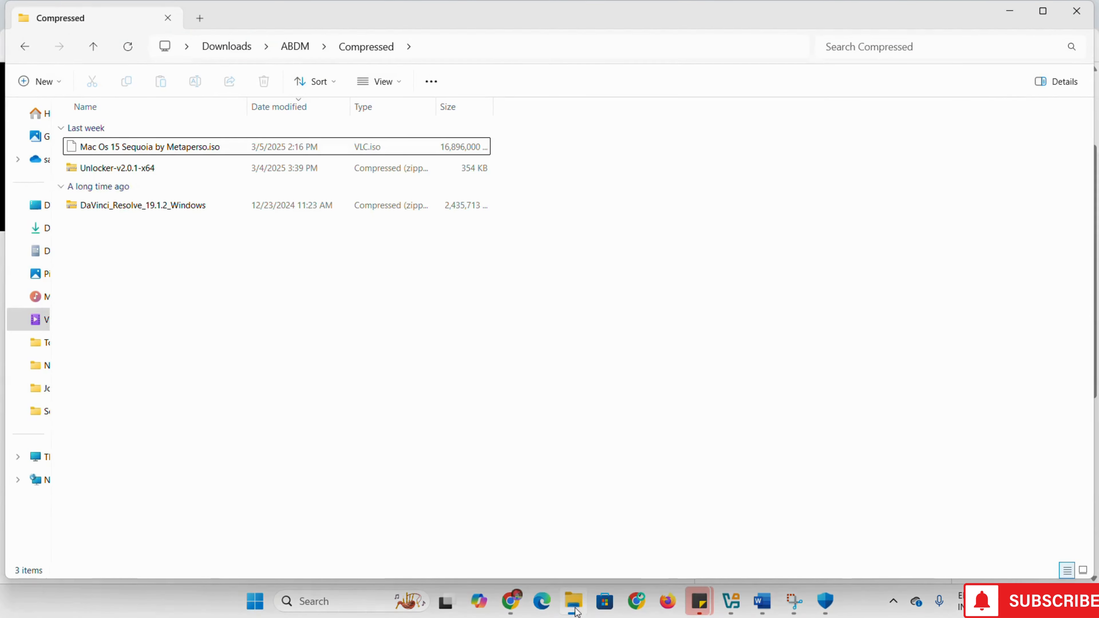
pyautogui.click(123, 150)
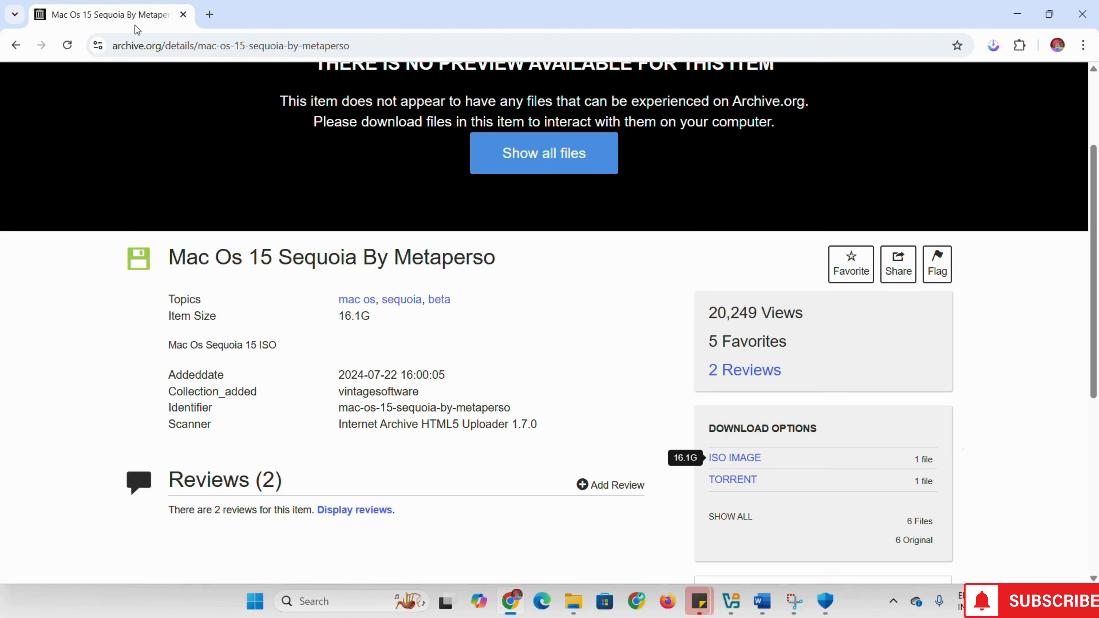
# Search for vmware download in a new tab and follow the VMware Workstation Pro Download link in the VMware blog article
pyautogui.click(210, 15)
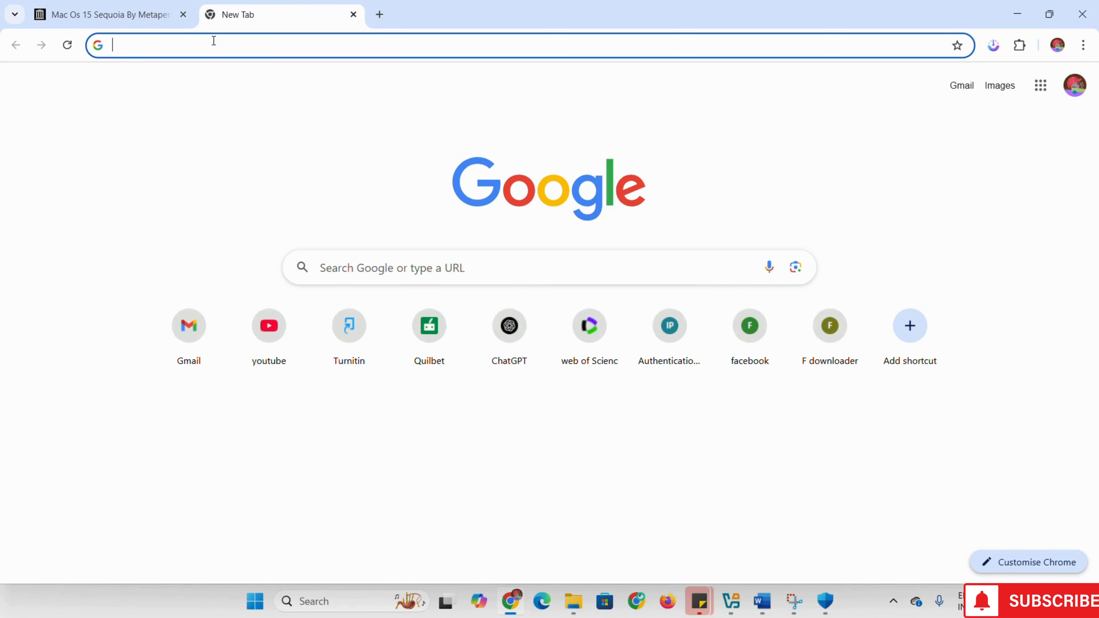
pyautogui.write('vm')
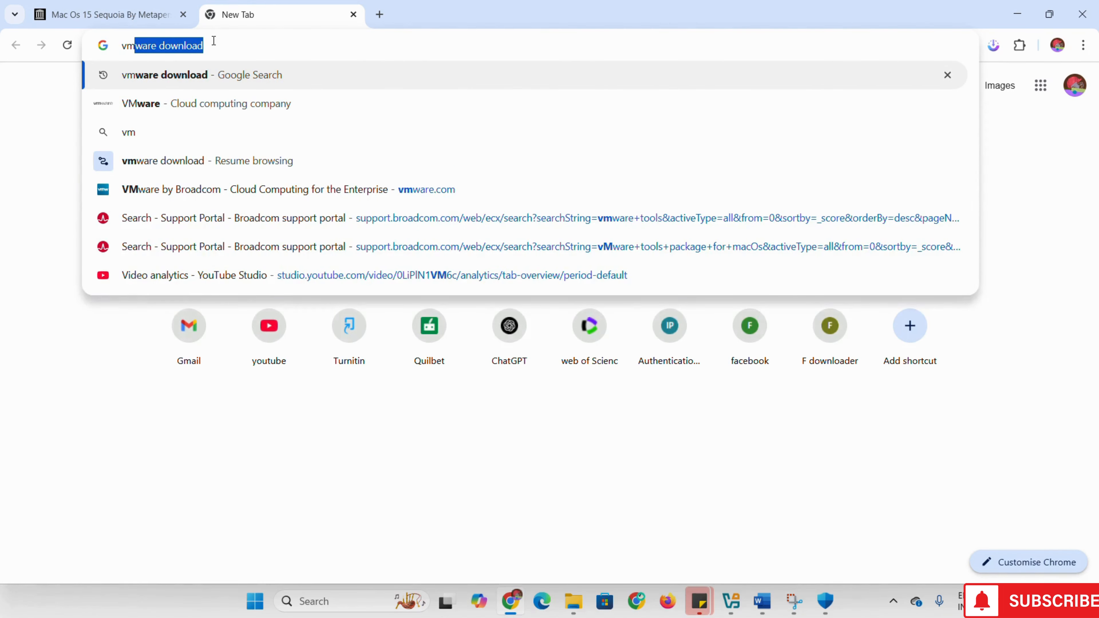
pyautogui.press('Return')
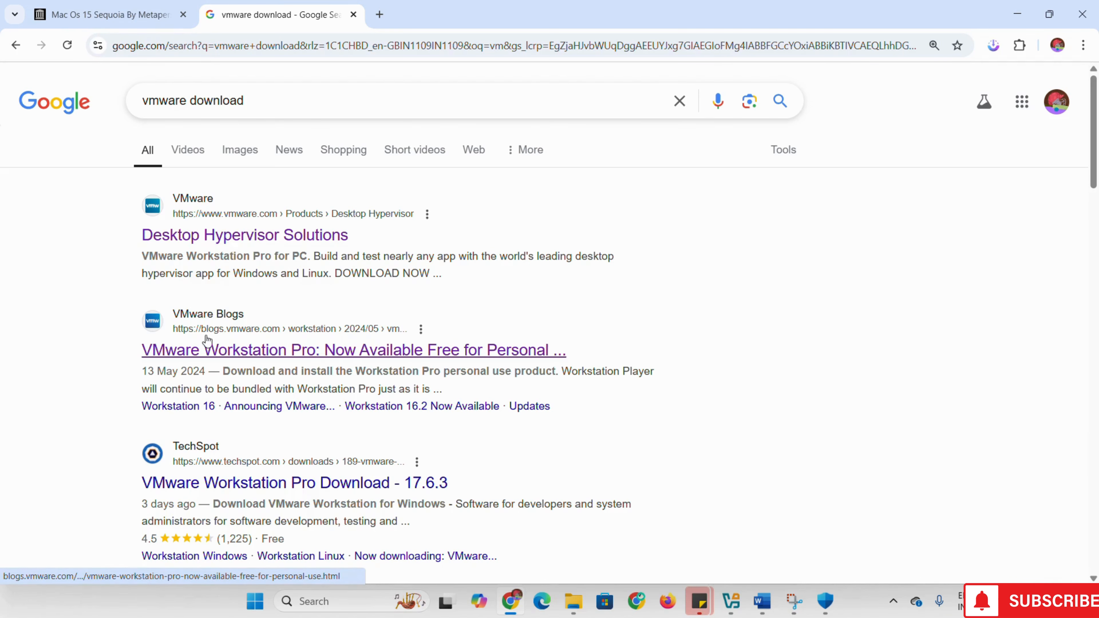
pyautogui.click(248, 351)
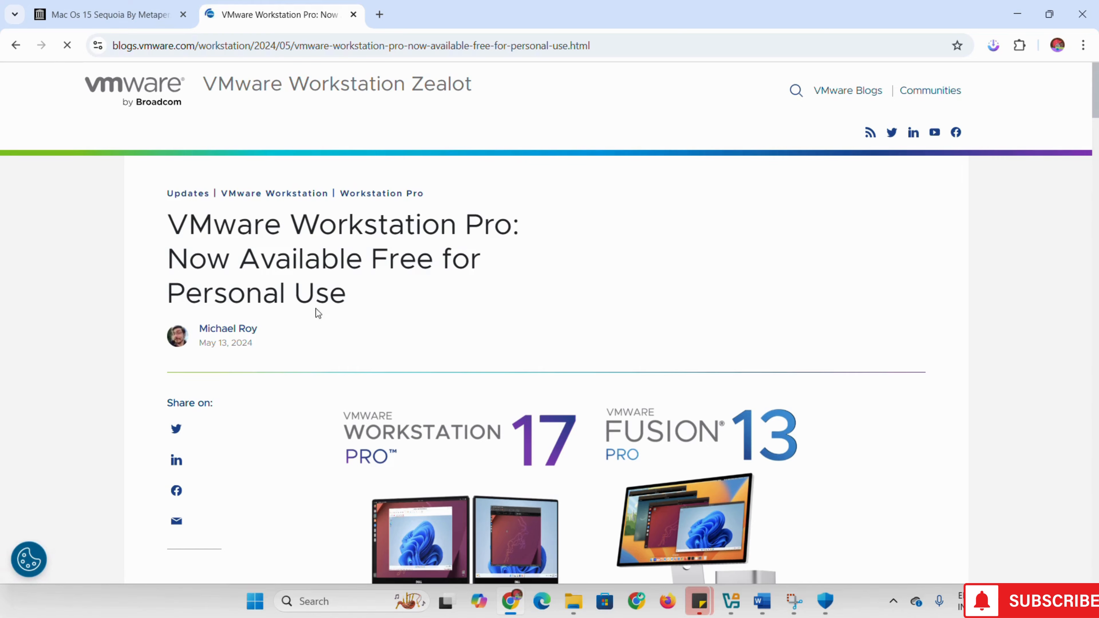
pyautogui.scroll(-20, 743, 256)
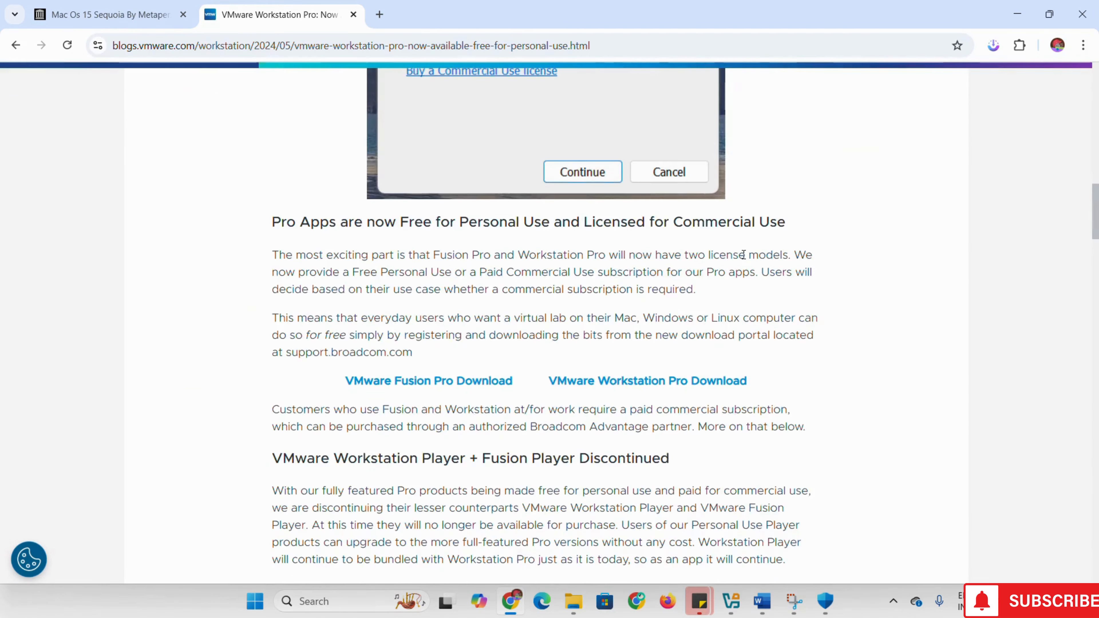
pyautogui.scroll(-3, 743, 256)
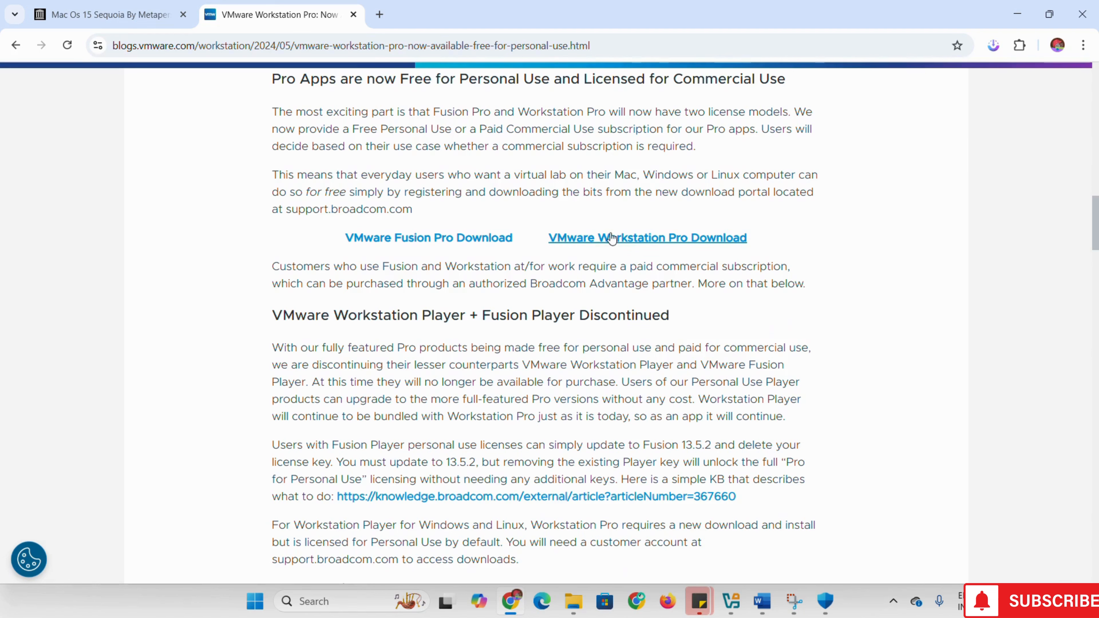
pyautogui.click(688, 242)
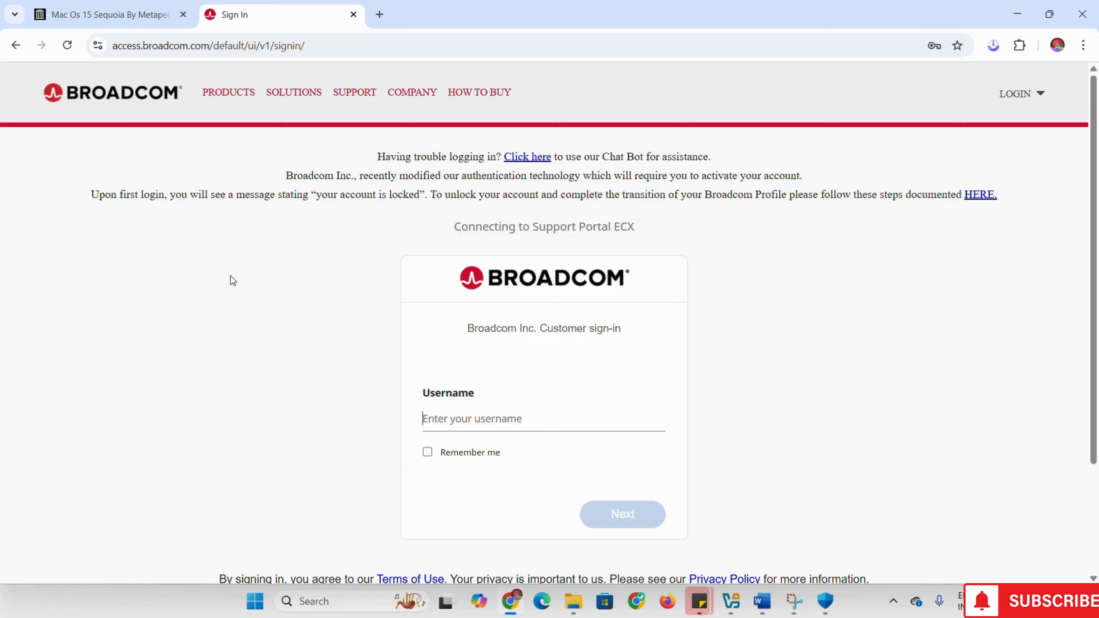
# Sign in to the Broadcom customer portal with the account username and password
pyautogui.scroll(-3, 231, 278)
pyautogui.click(1035, 98)
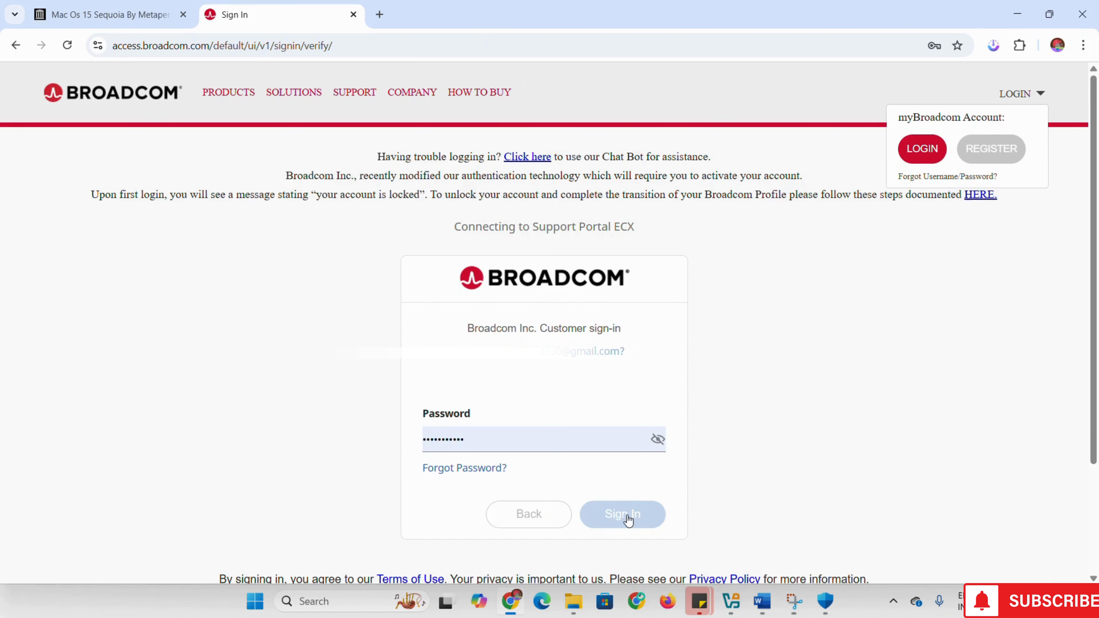
pyautogui.click(625, 515)
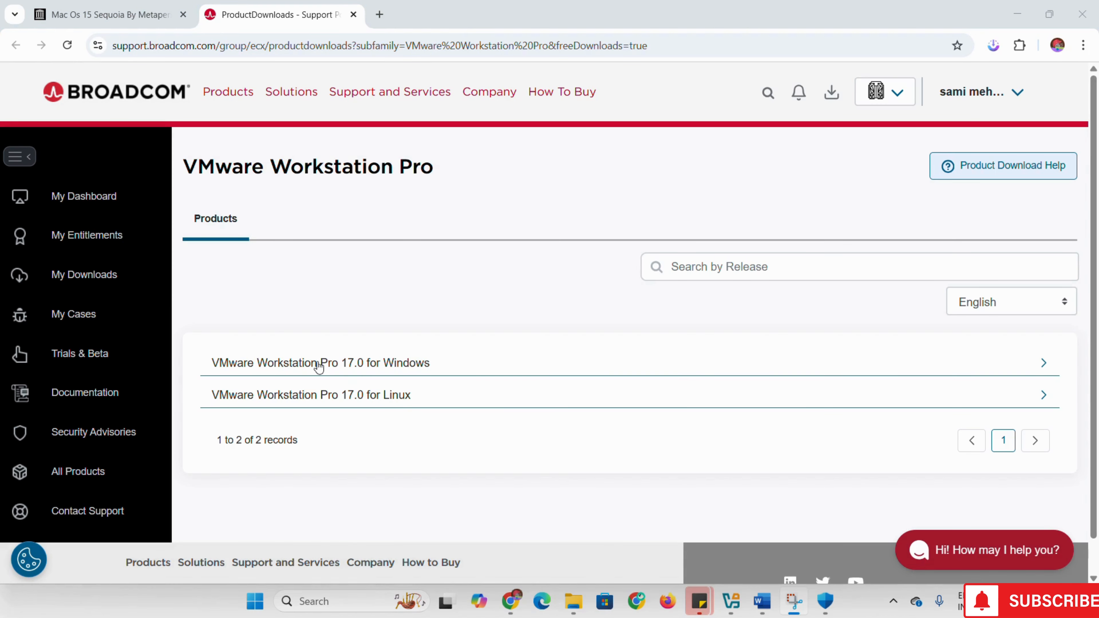
# Expand VMware Workstation Pro 17.0 for Windows and open the files page for release 17.6.3
pyautogui.click(368, 364)
pyautogui.scroll(-3, 266, 316)
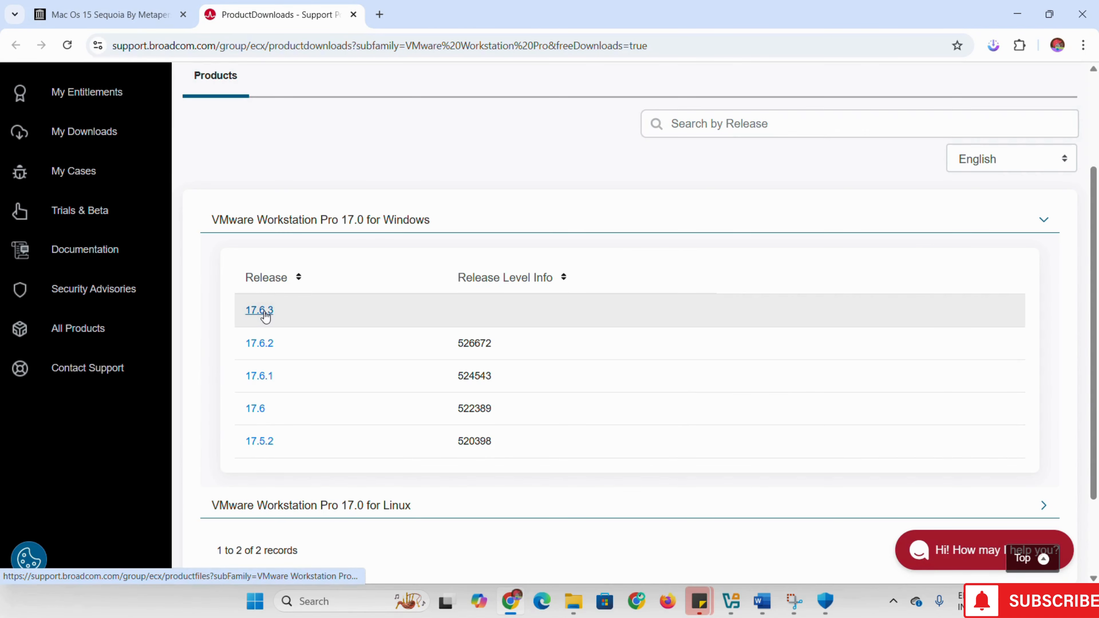
pyautogui.click(263, 311)
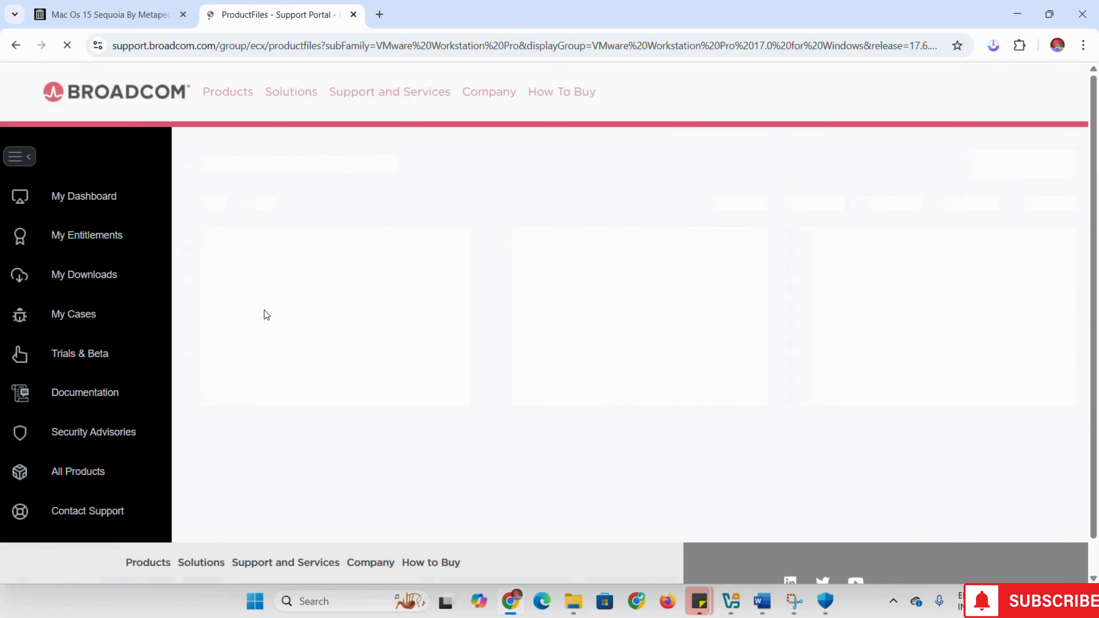
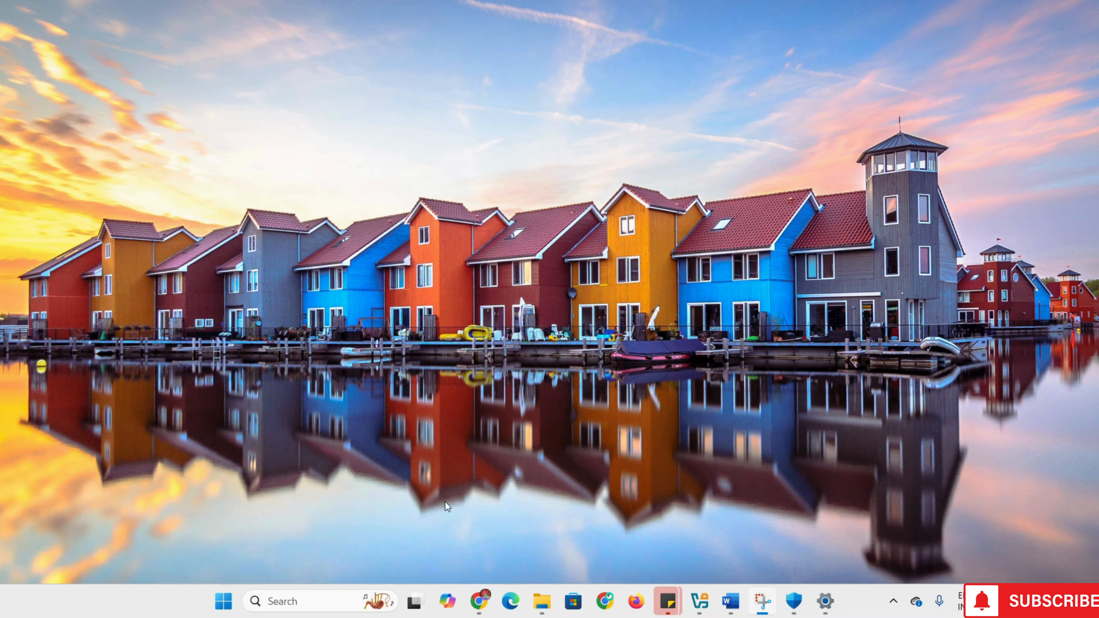
# Search for auto unlocker for vmware in a new Chrome tab and open the paolo-projects/auto-unlocker GitHub repository
pyautogui.click(479, 601)
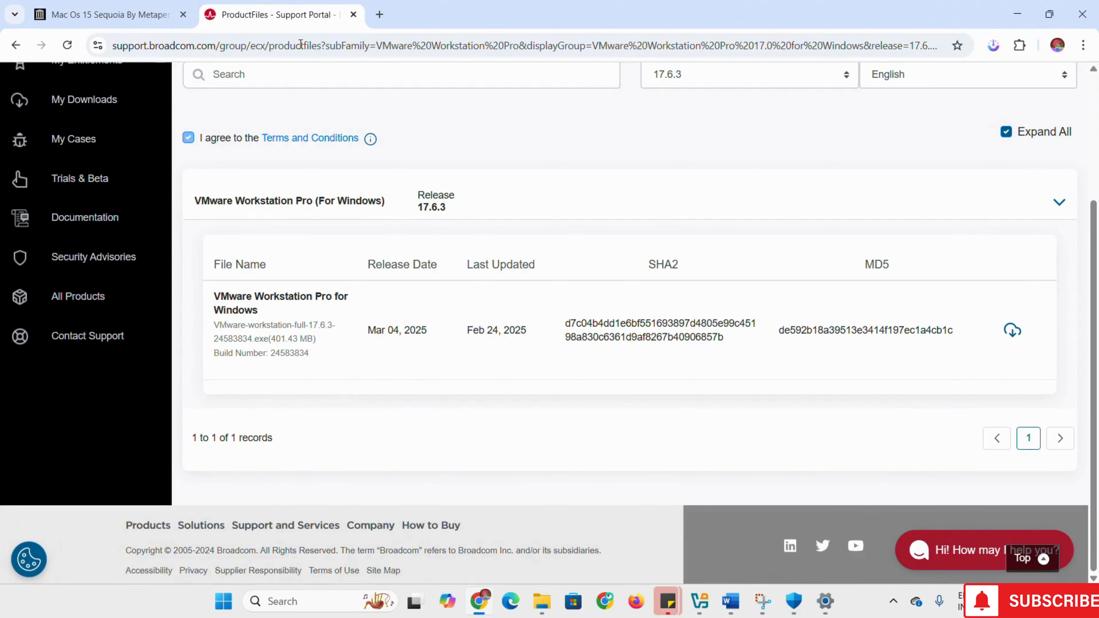
pyautogui.click(380, 14)
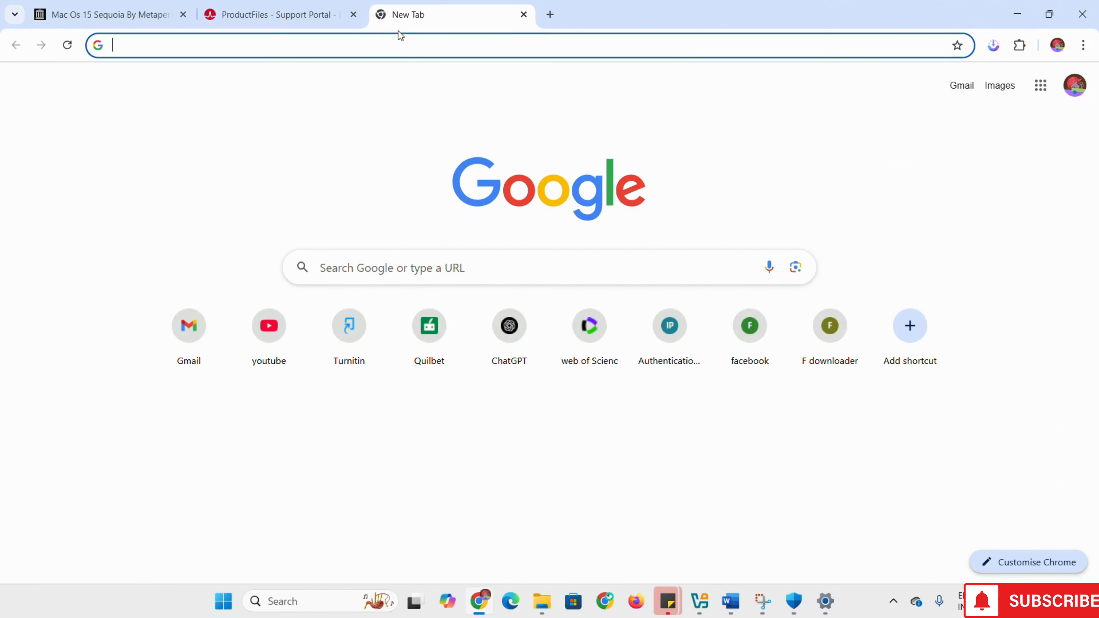
pyautogui.write('auto')
pyautogui.press('Return')
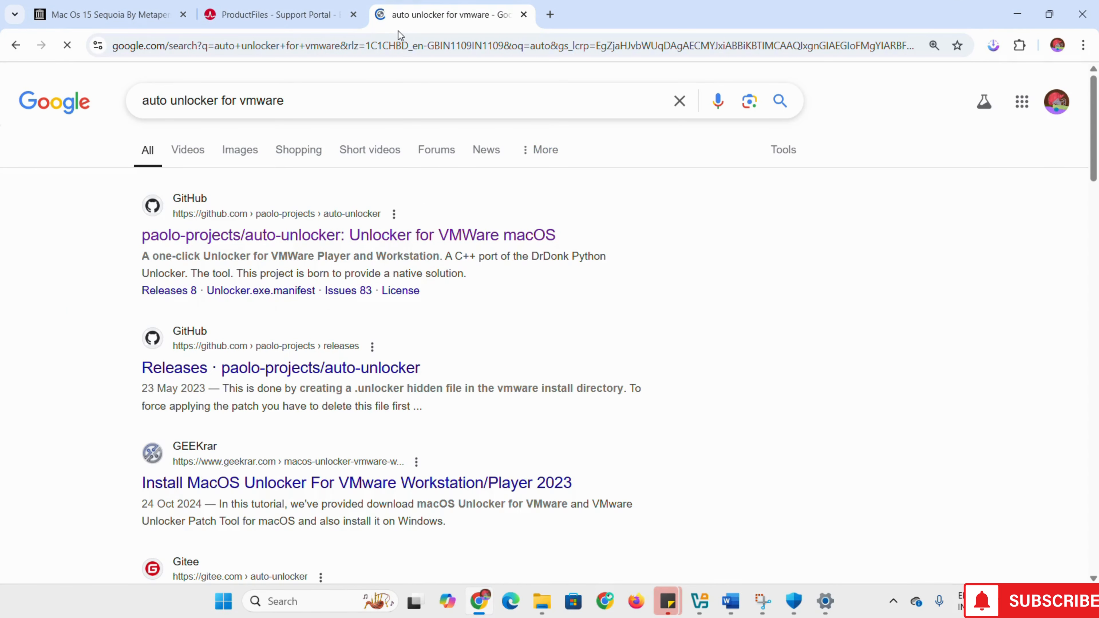
pyautogui.click(301, 237)
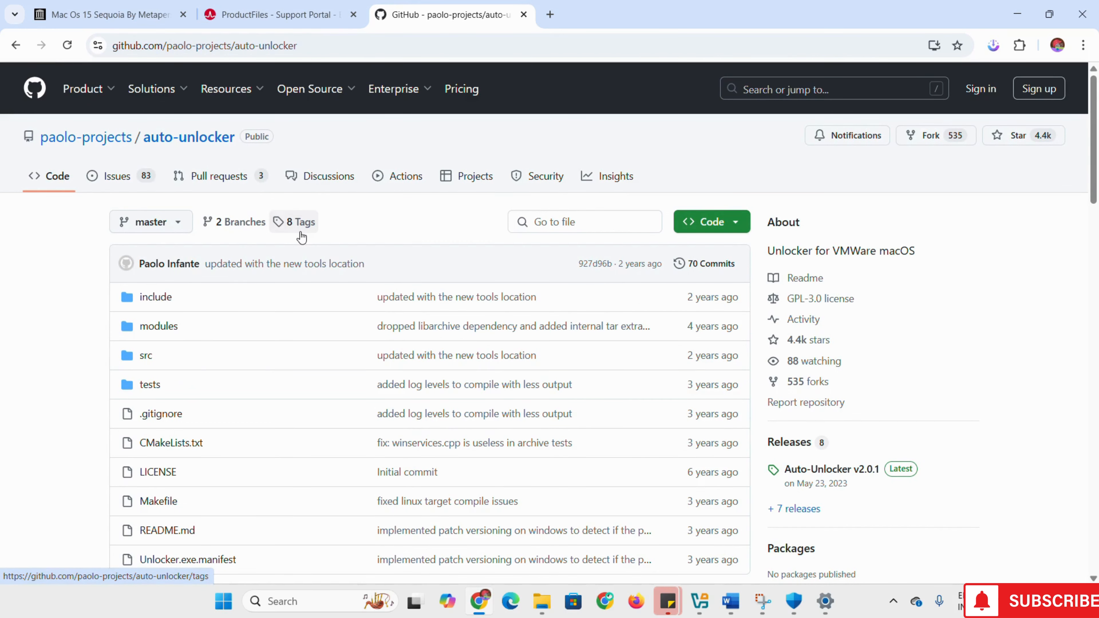
# Download Unlocker-v2.0.1-x64.zip from the Auto-Unlocker v2.0.1 release into the Compressed category and open its download folder
pyautogui.click(827, 474)
pyautogui.scroll(-3, 797, 457)
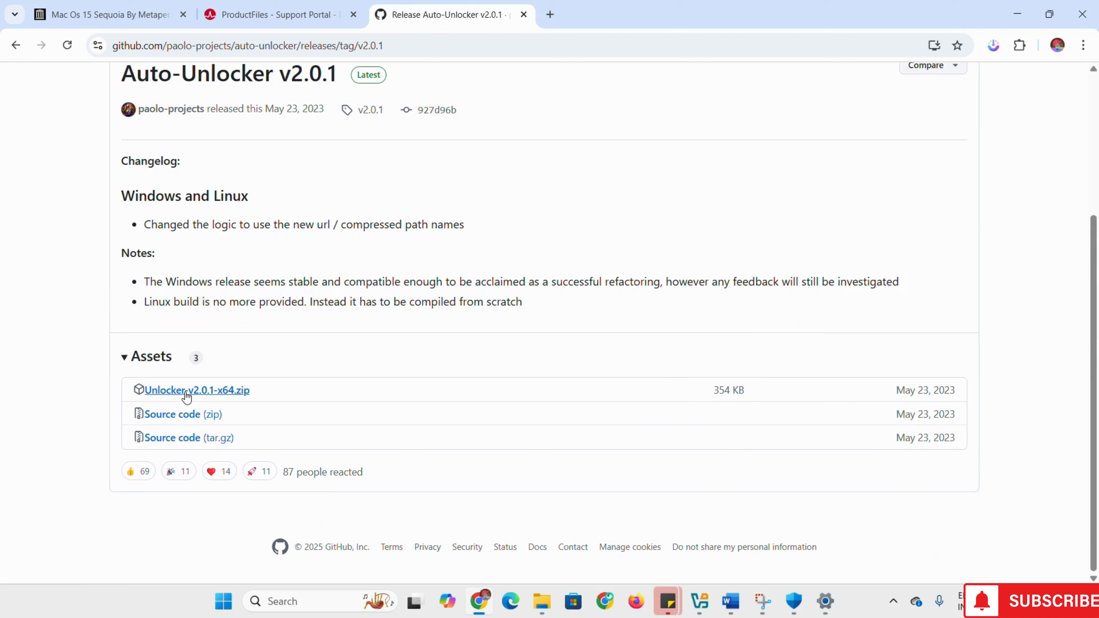
pyautogui.click(197, 391)
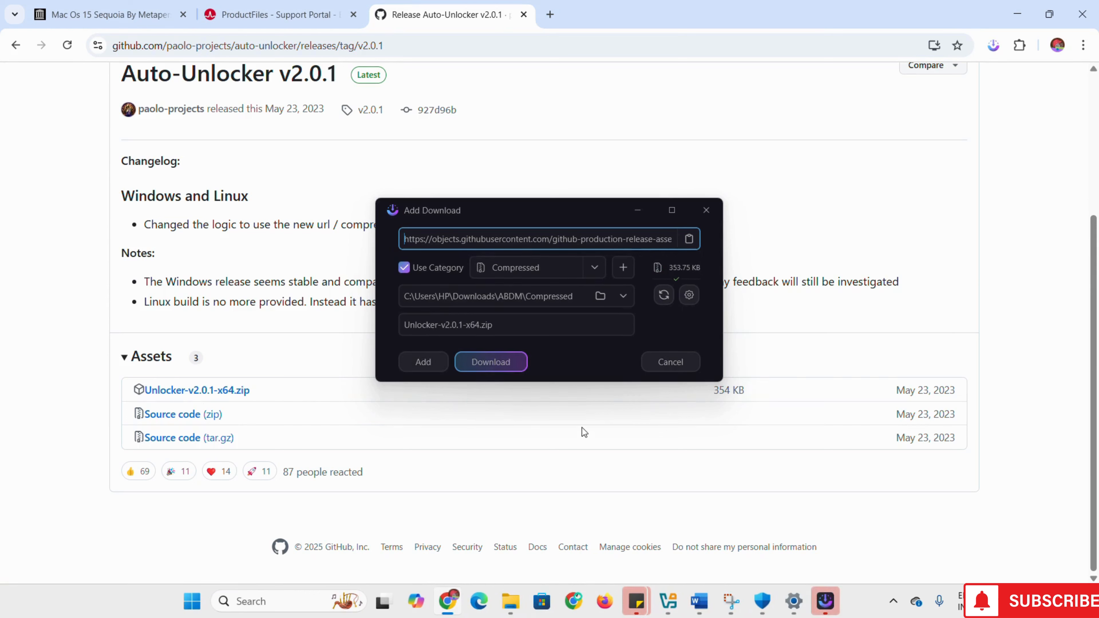
pyautogui.click(498, 368)
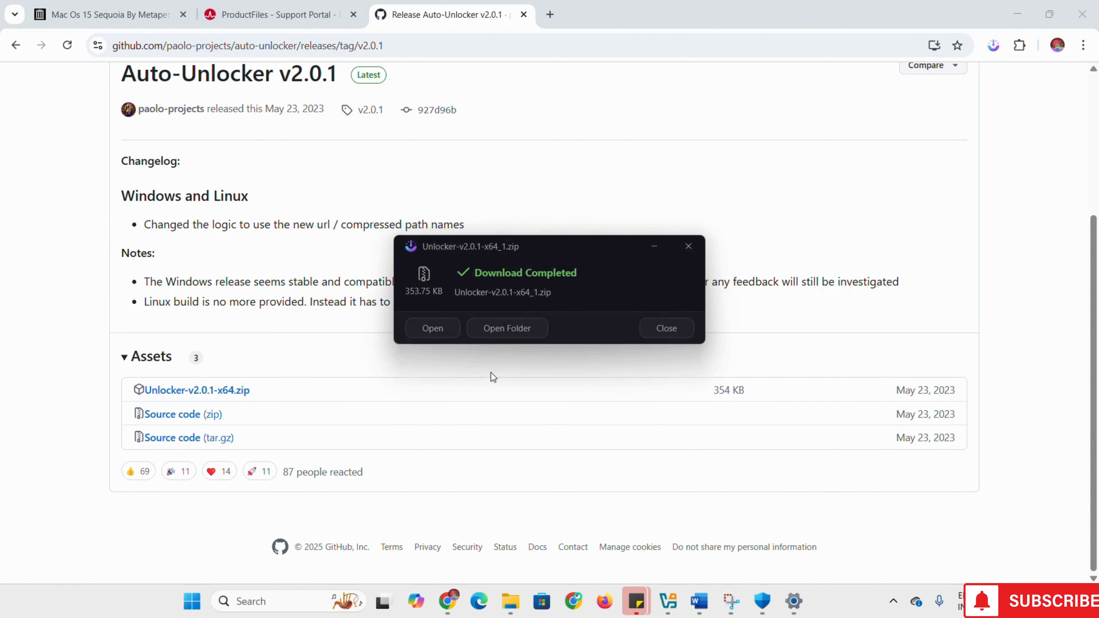
pyautogui.click(498, 328)
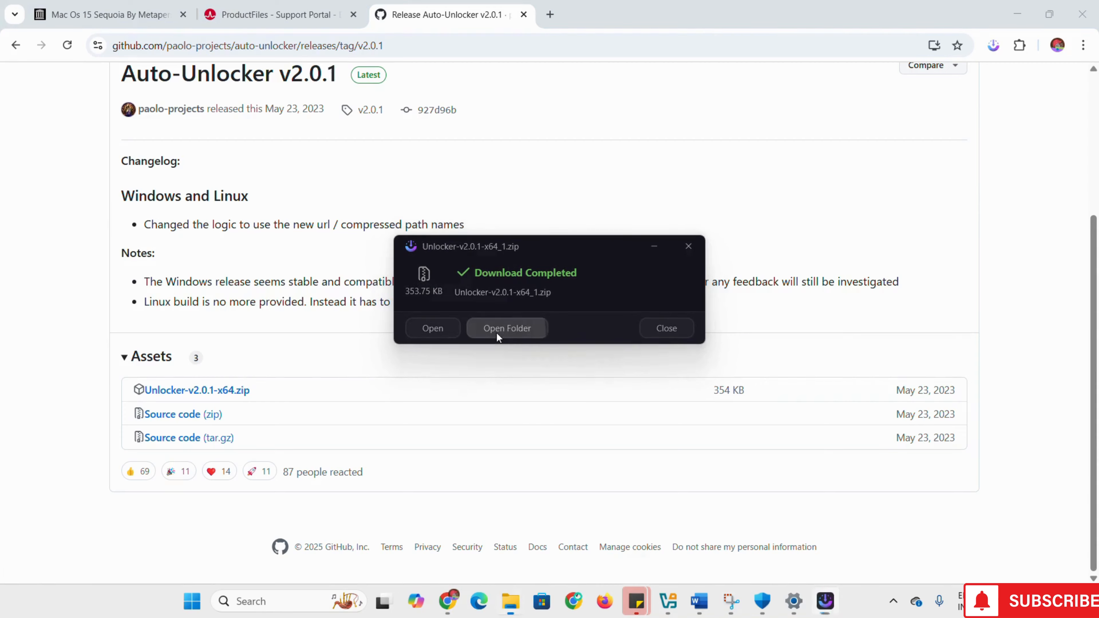
# Extract the Unlocker-v2.0.1-x64_3 archive into a folder of the same name in the Compressed downloads folder
pyautogui.click(107, 151)
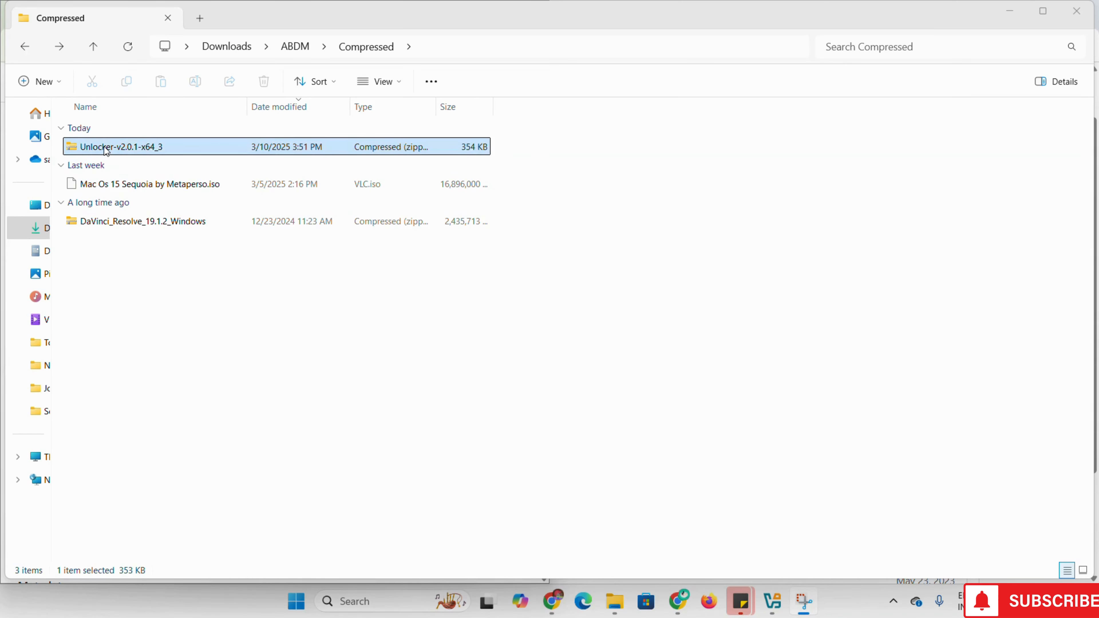
pyautogui.rightClick(108, 153)
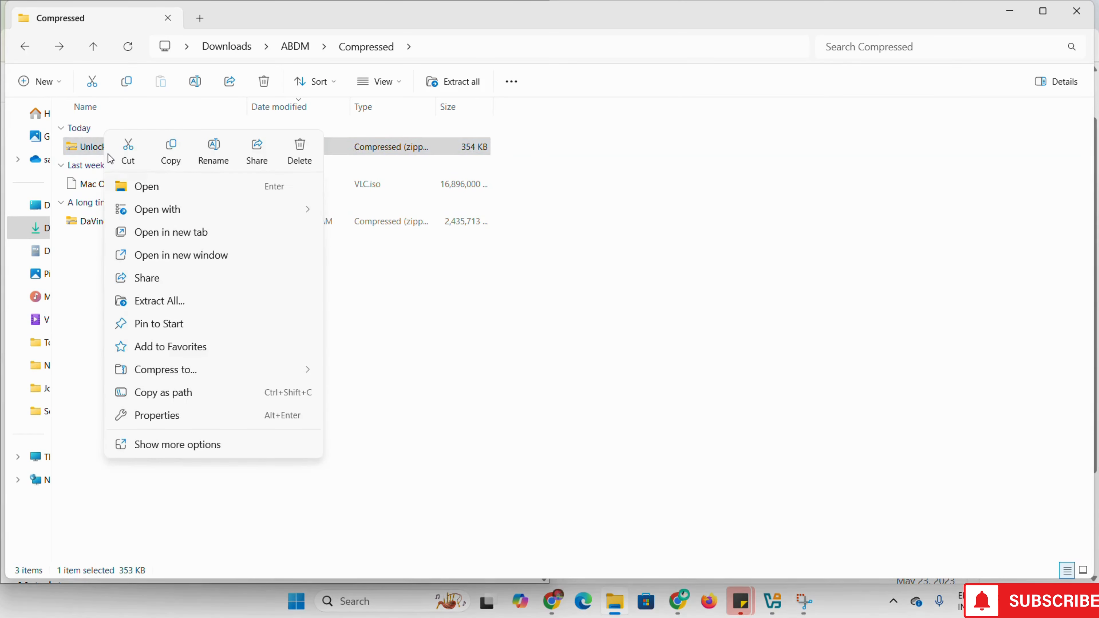
pyautogui.click(179, 303)
pyautogui.click(668, 447)
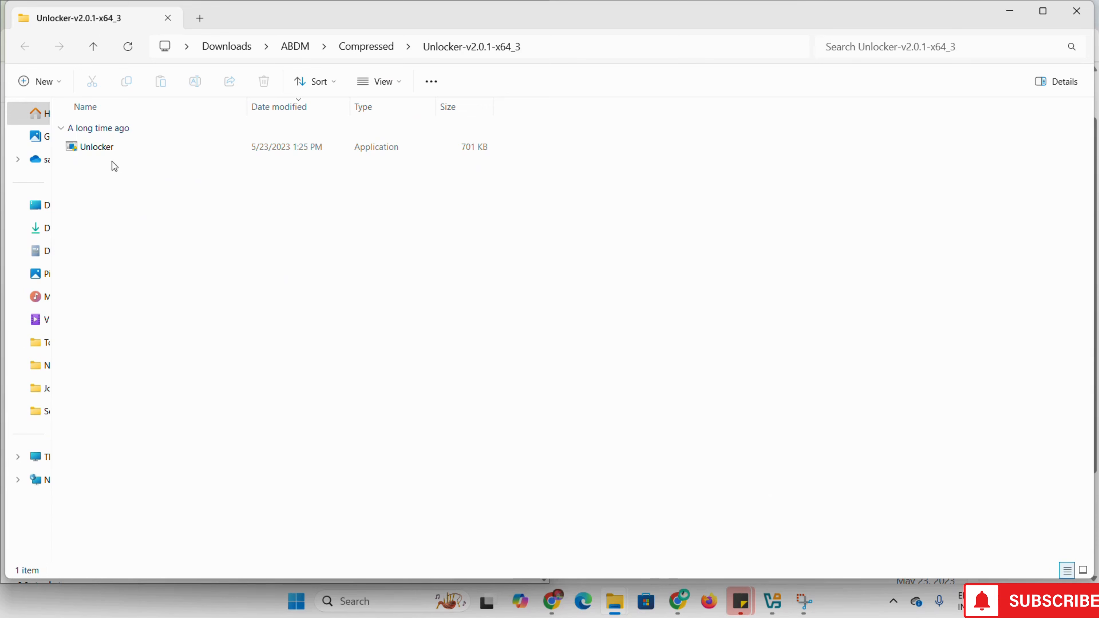
# Run the extracted Unlocker application to patch VMware Workstation with Download tools enabled, and close it and the folder windows
pyautogui.doubleClick(107, 149)
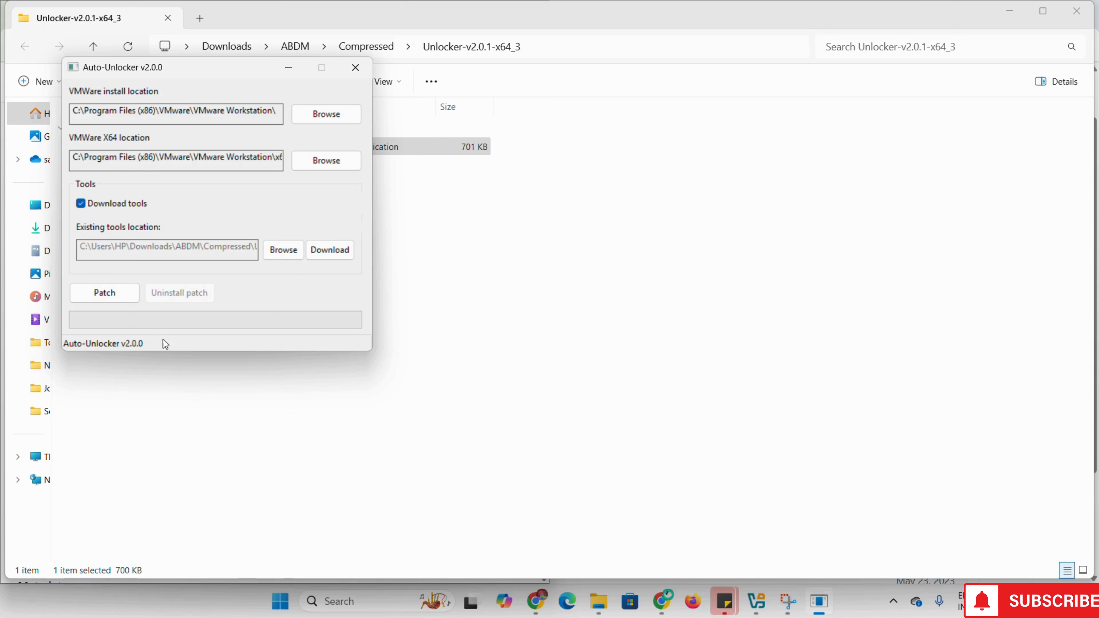
pyautogui.click(123, 300)
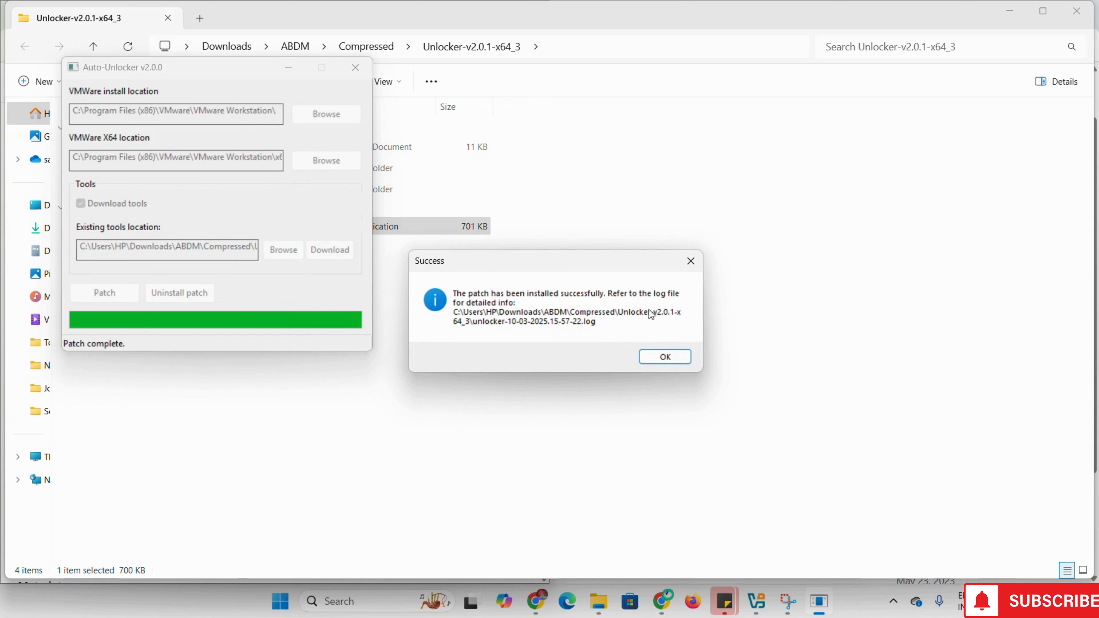
pyautogui.click(669, 356)
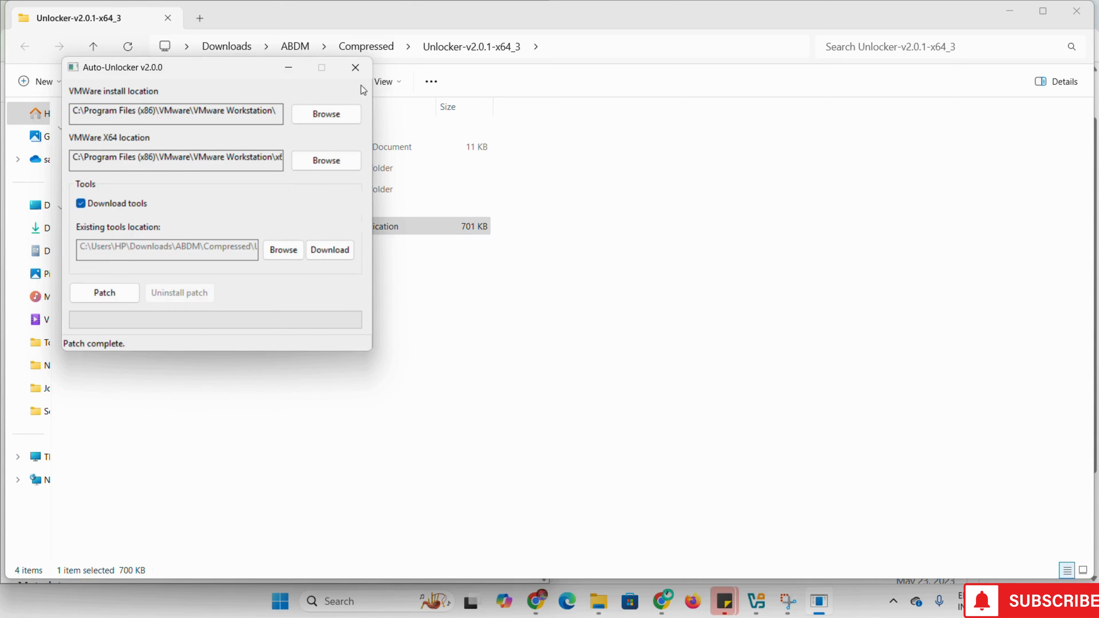
pyautogui.click(356, 67)
pyautogui.click(1076, 10)
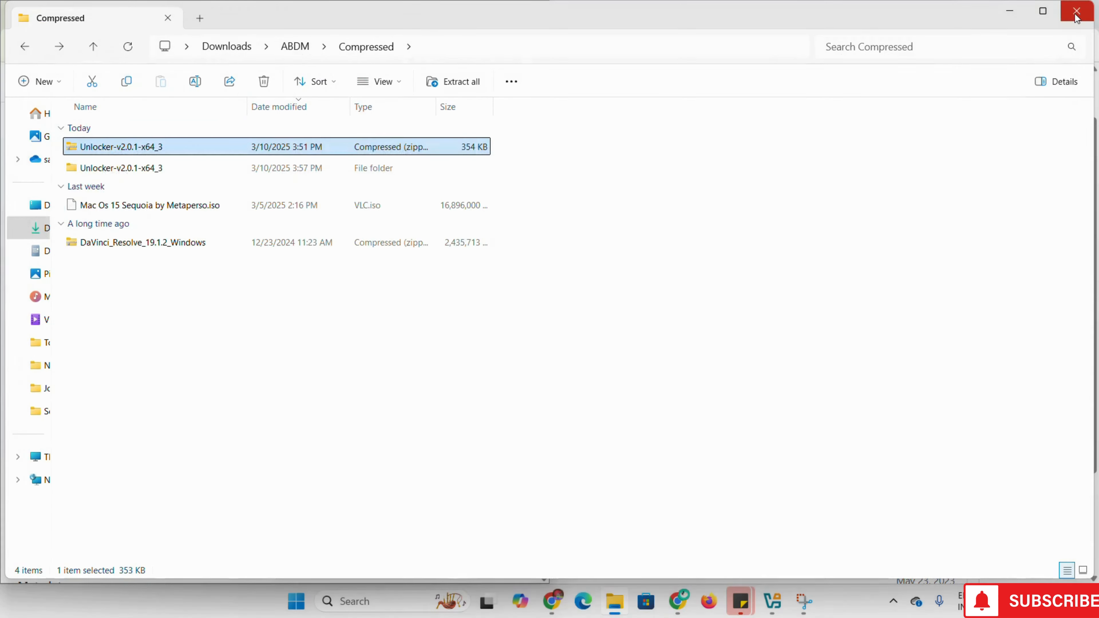
pyautogui.click(1076, 11)
# Launch VMware Workstation Pro and start a new custom virtual machine with Workstation 17.5 or later hardware compatibility
pyautogui.click(367, 606)
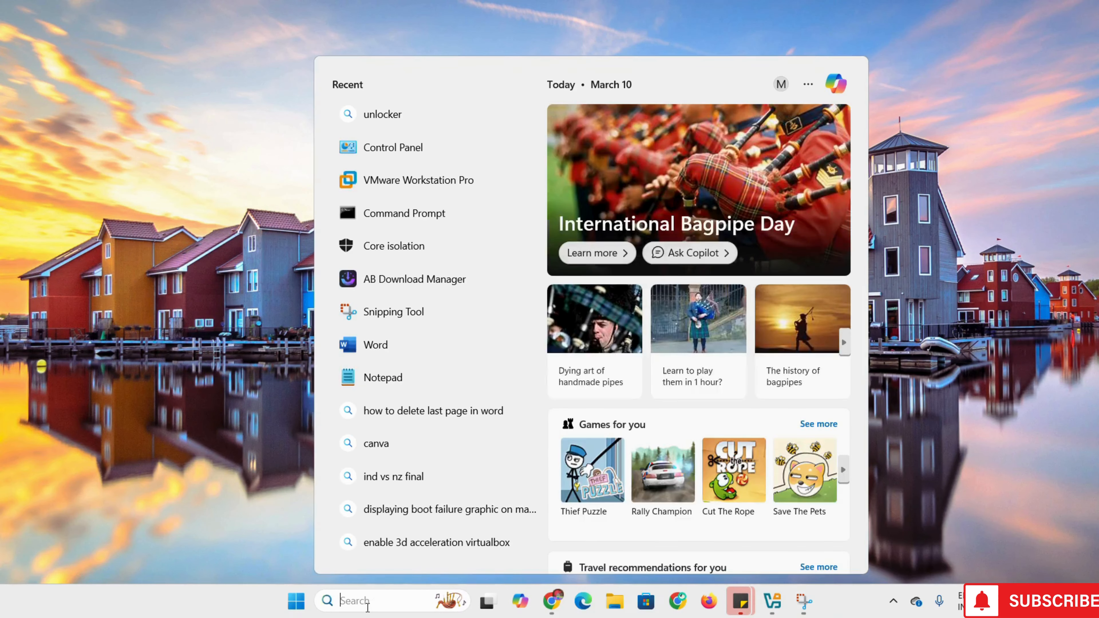
pyautogui.write('vm')
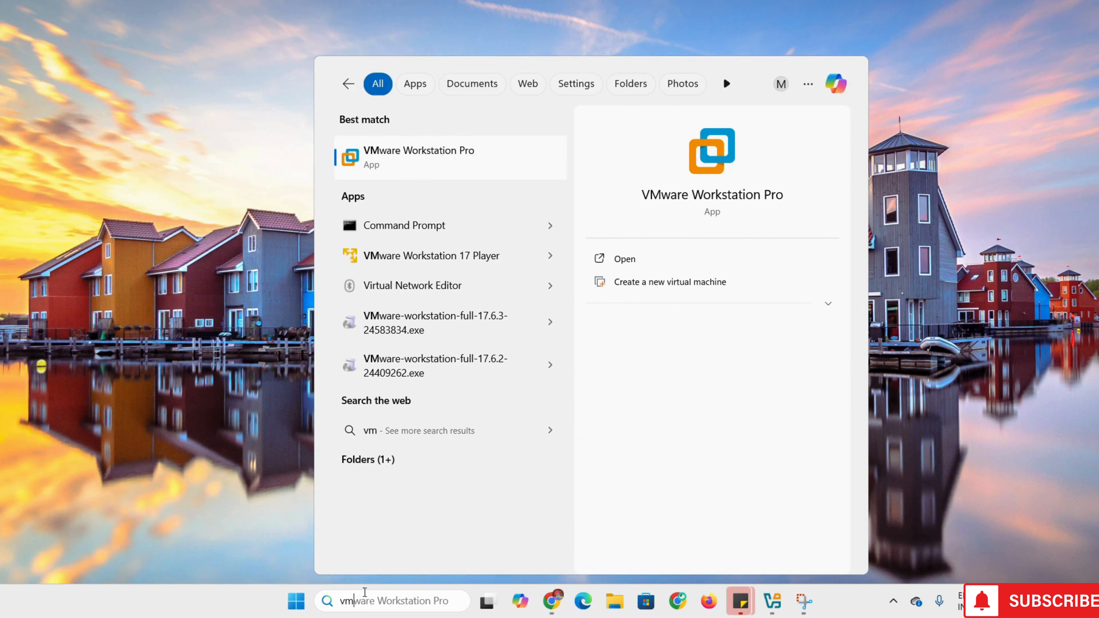
pyautogui.click(432, 159)
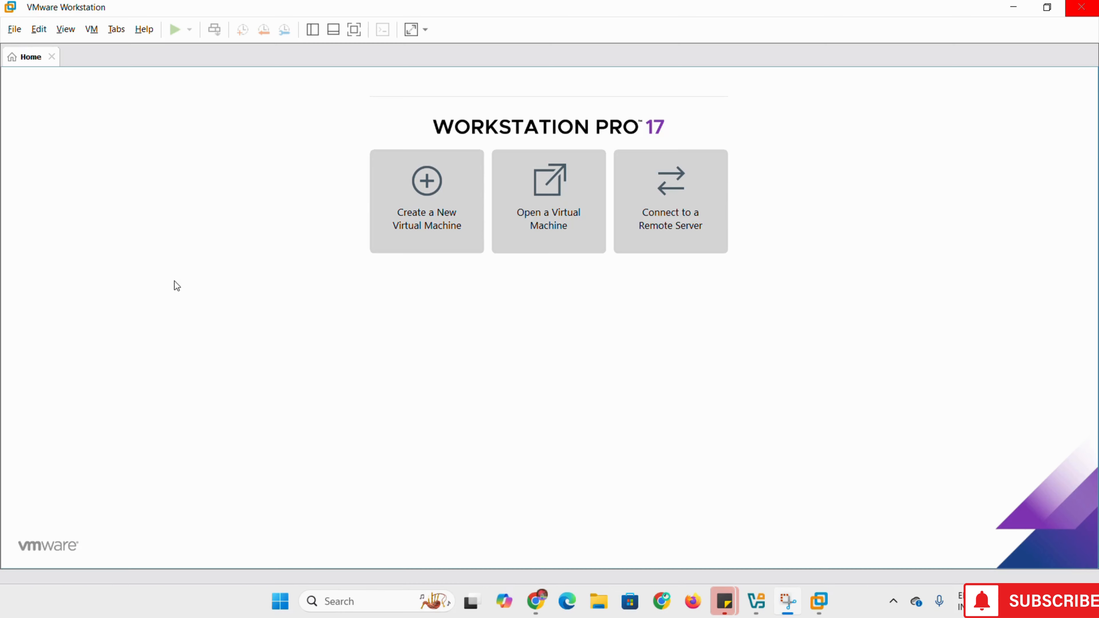
pyautogui.click(429, 228)
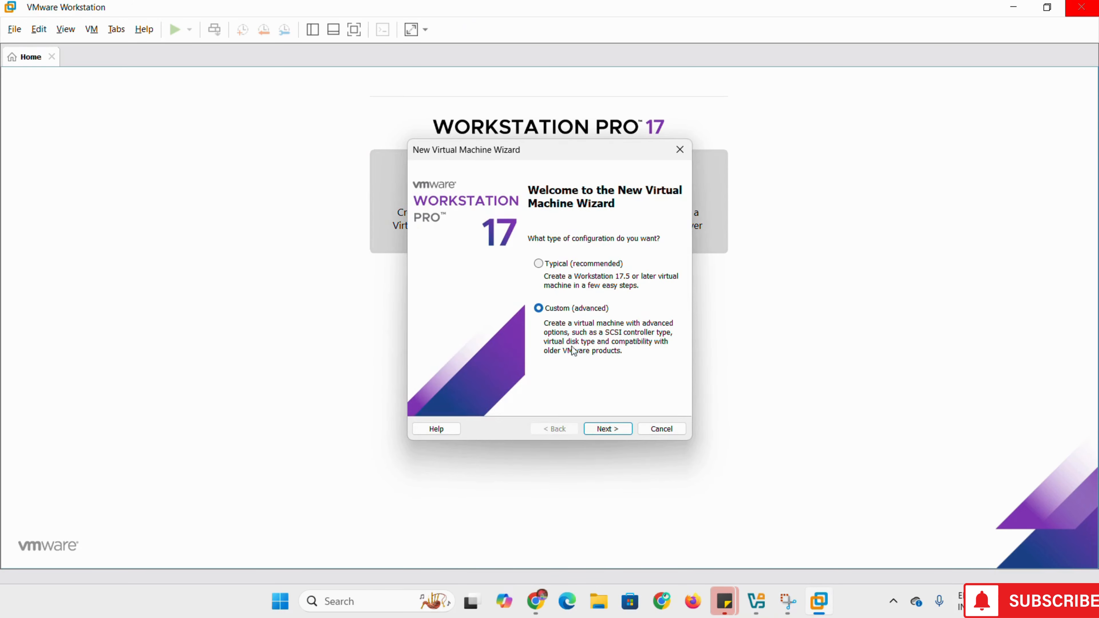
pyautogui.click(611, 427)
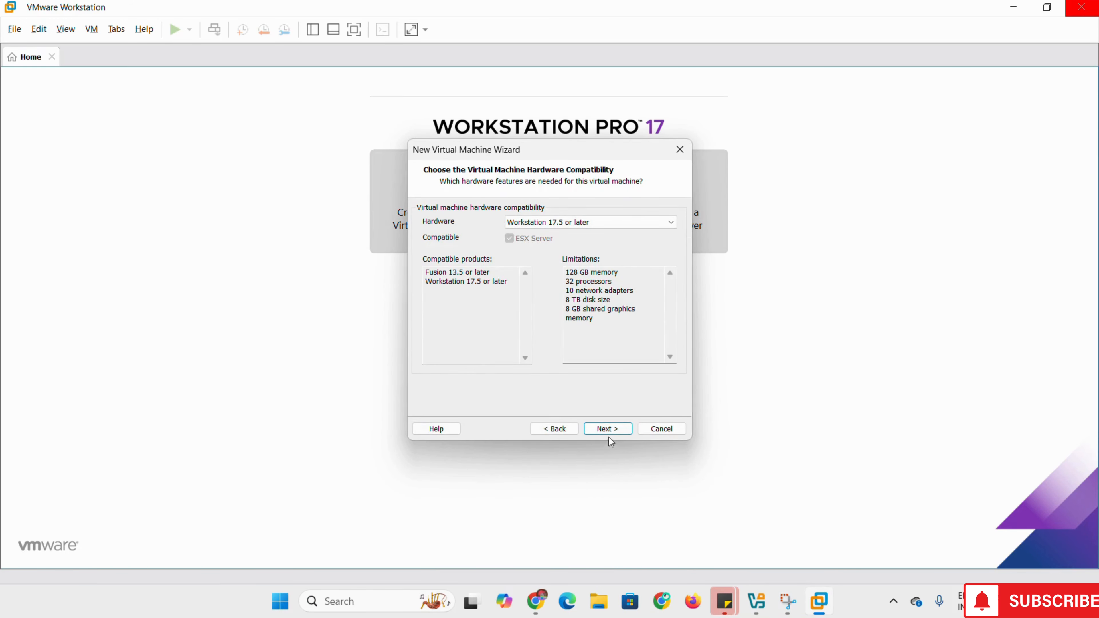
pyautogui.click(607, 427)
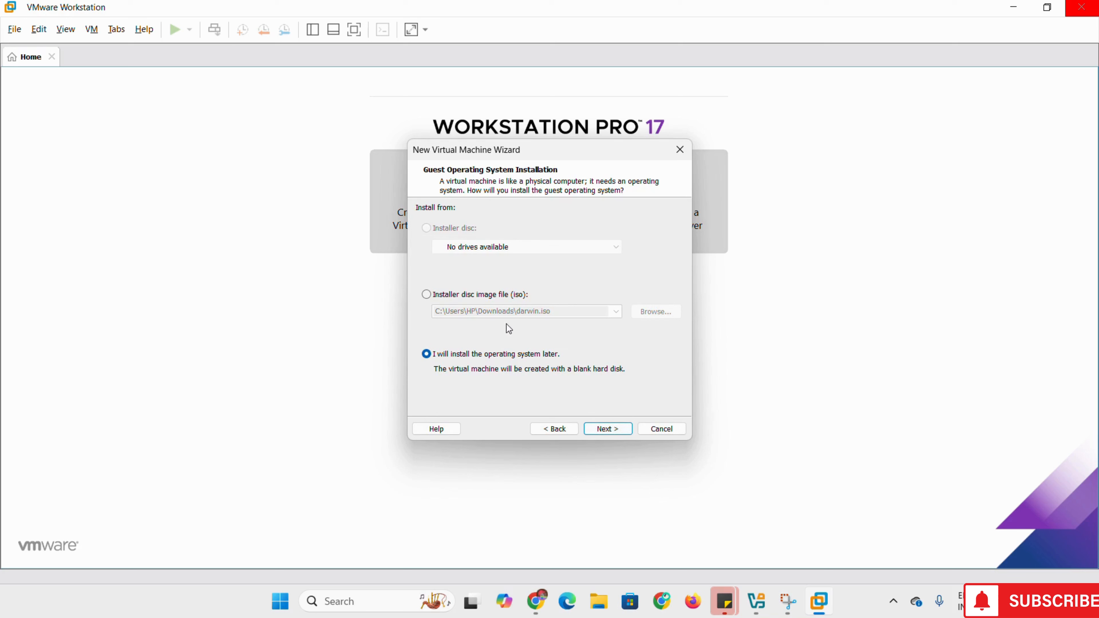
# Use Mac Os 15 Sequoia by Metaperso.iso from Downloads > ABDM > Compressed as the virtual machine's installer disc image
pyautogui.click(434, 298)
pyautogui.click(649, 312)
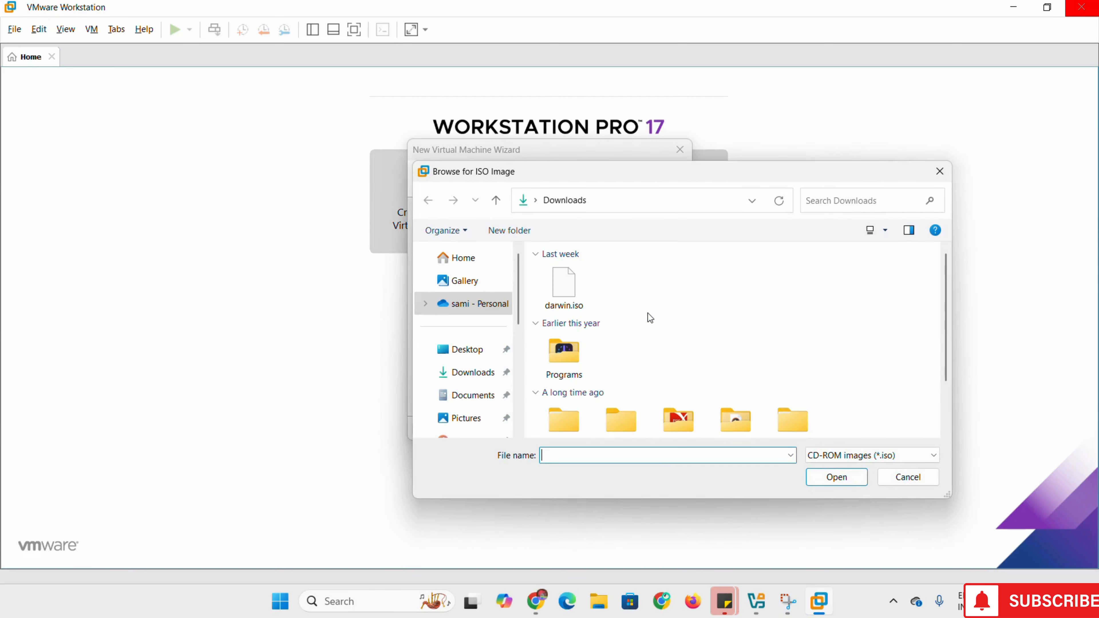
pyautogui.scroll(-2, 658, 323)
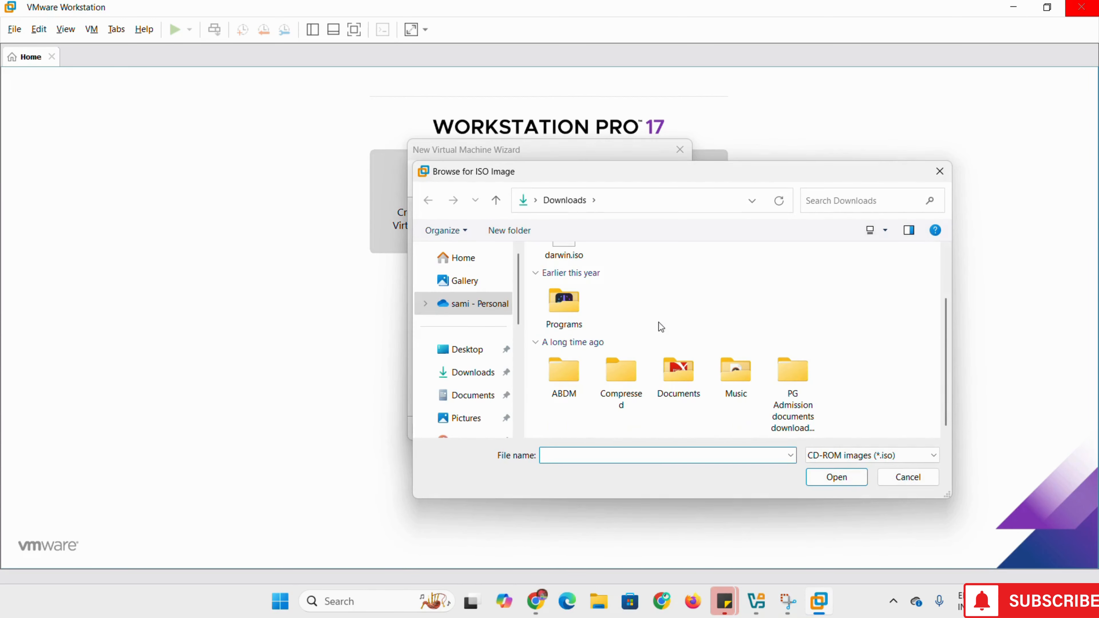
pyautogui.doubleClick(568, 378)
pyautogui.doubleClick(579, 294)
pyautogui.click(582, 332)
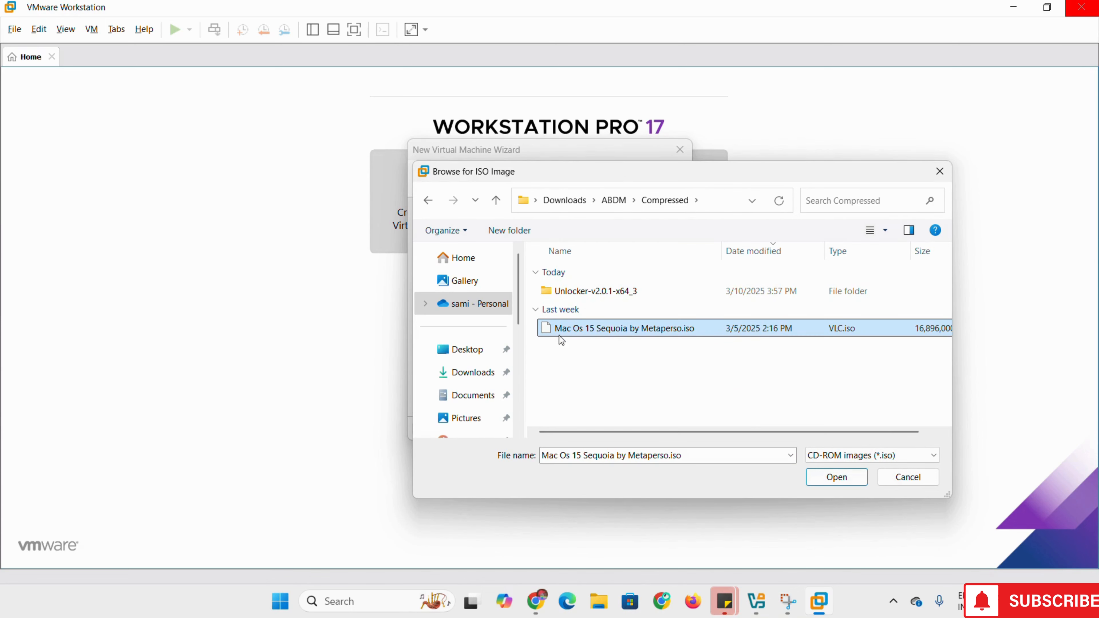
pyautogui.moveTo(640, 432); pyautogui.dragTo(770, 430)
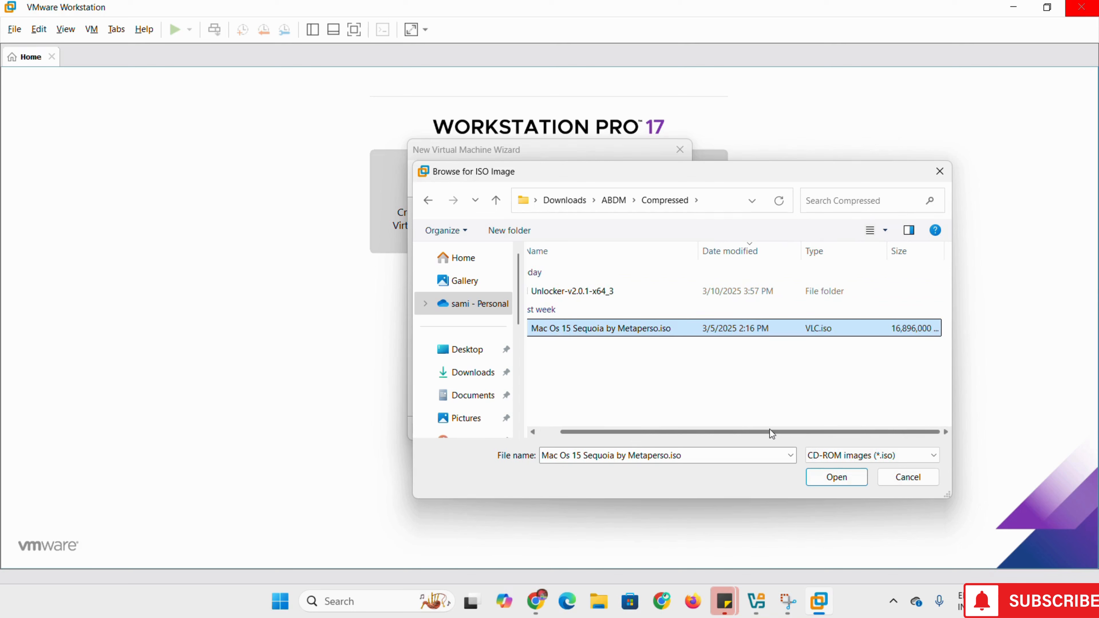
pyautogui.click(839, 477)
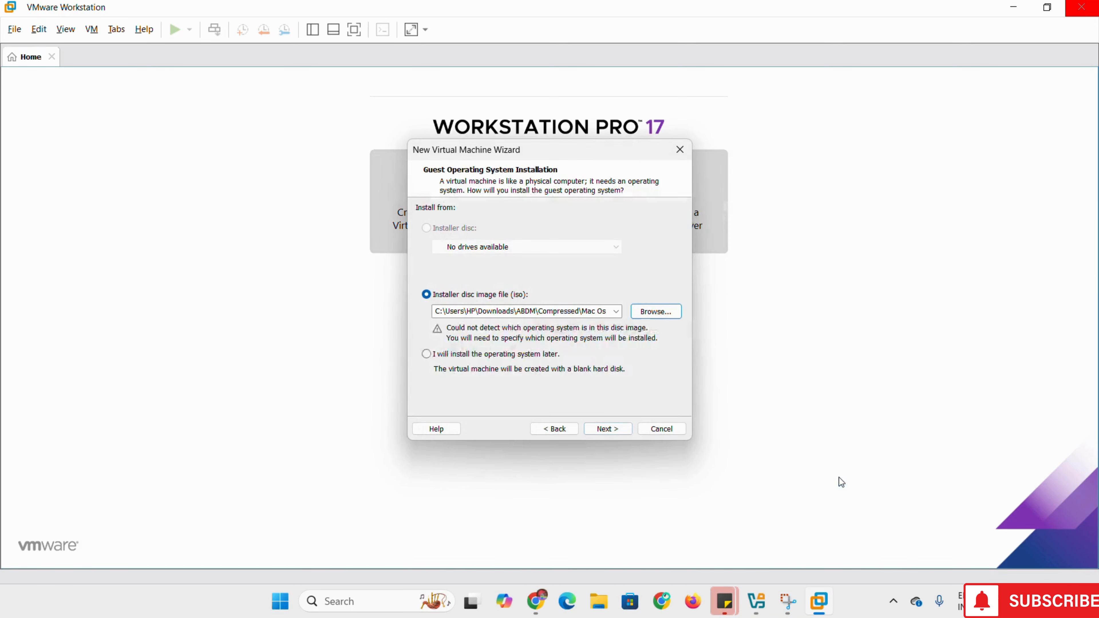
pyautogui.click(615, 430)
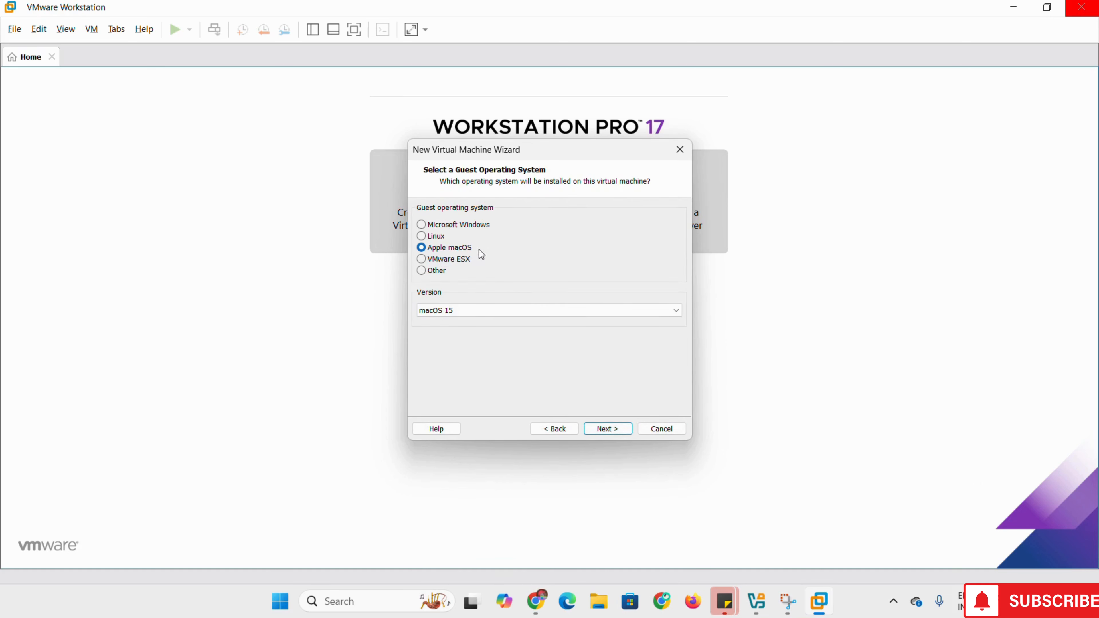
# Choose Apple macOS, version macOS 15, as the virtual machine's guest operating system
pyautogui.click(434, 316)
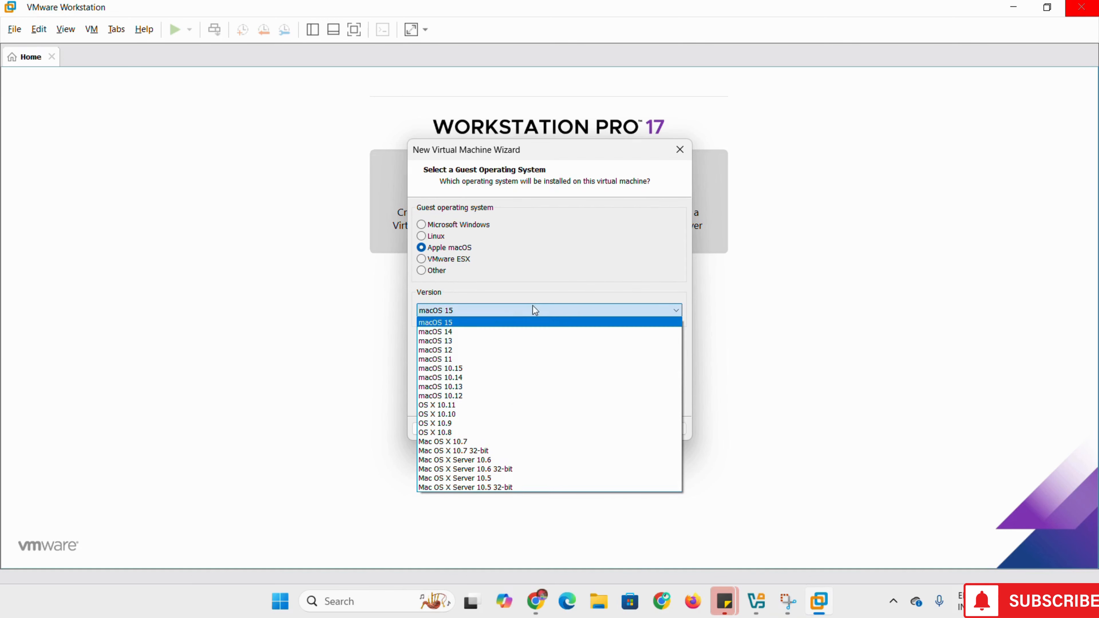
pyautogui.click(441, 323)
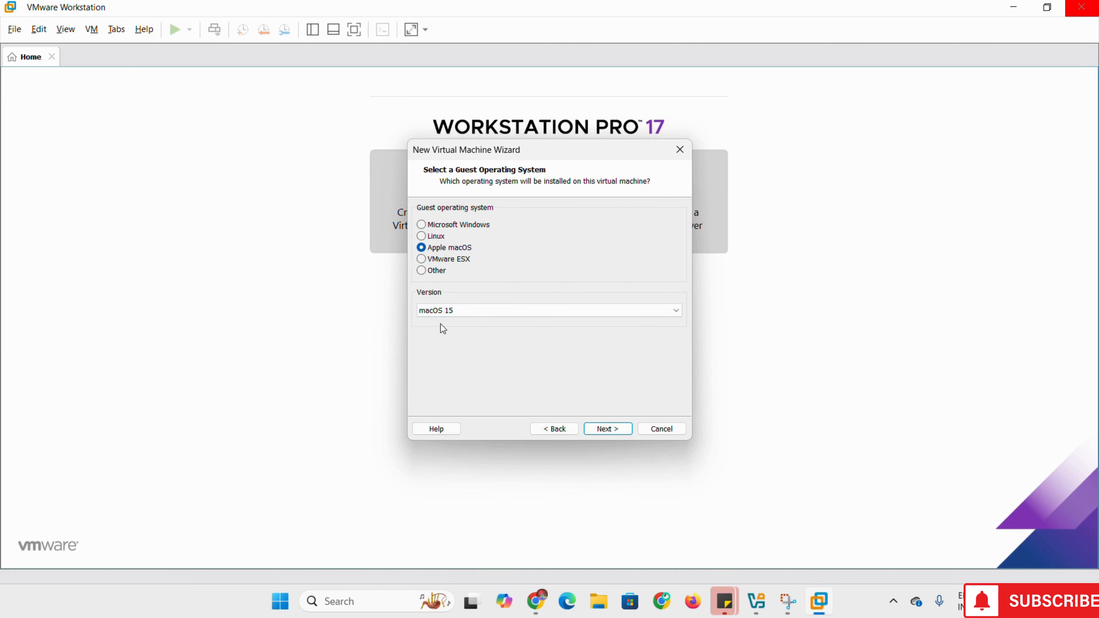
pyautogui.click(608, 430)
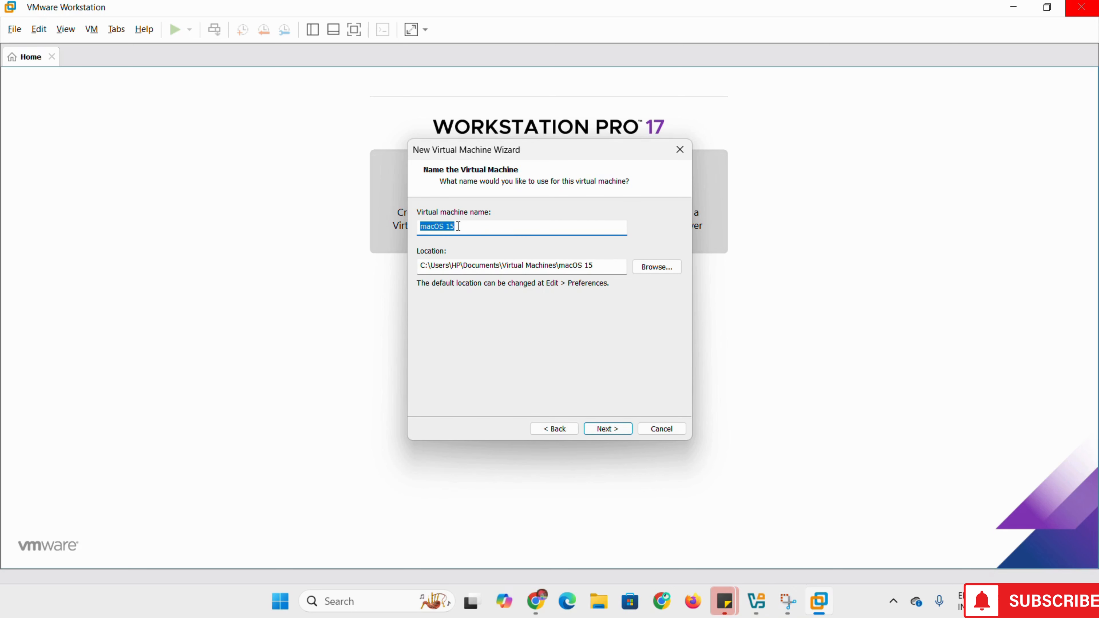
# Enter a new virtual machine name containing Seq and continue to the processor configuration
pyautogui.click(457, 227)
pyautogui.doubleClick(458, 226)
pyautogui.write('Seq')
pyautogui.click(622, 430)
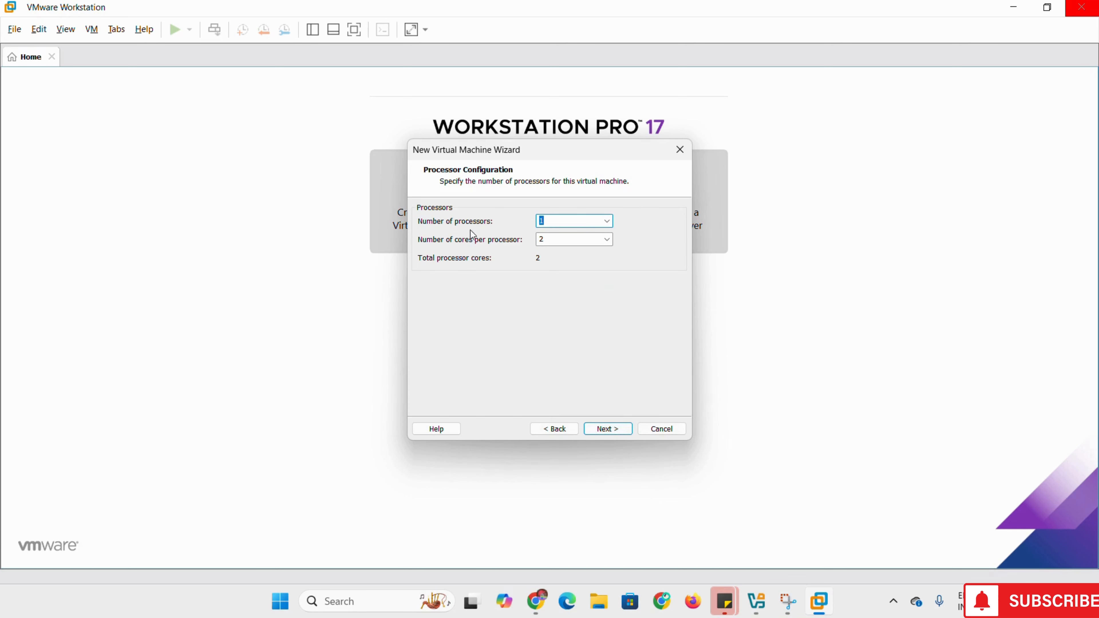
# Give the virtual machine 1 processor with 4 cores and continue to the memory settings
pyautogui.click(575, 242)
pyautogui.click(605, 241)
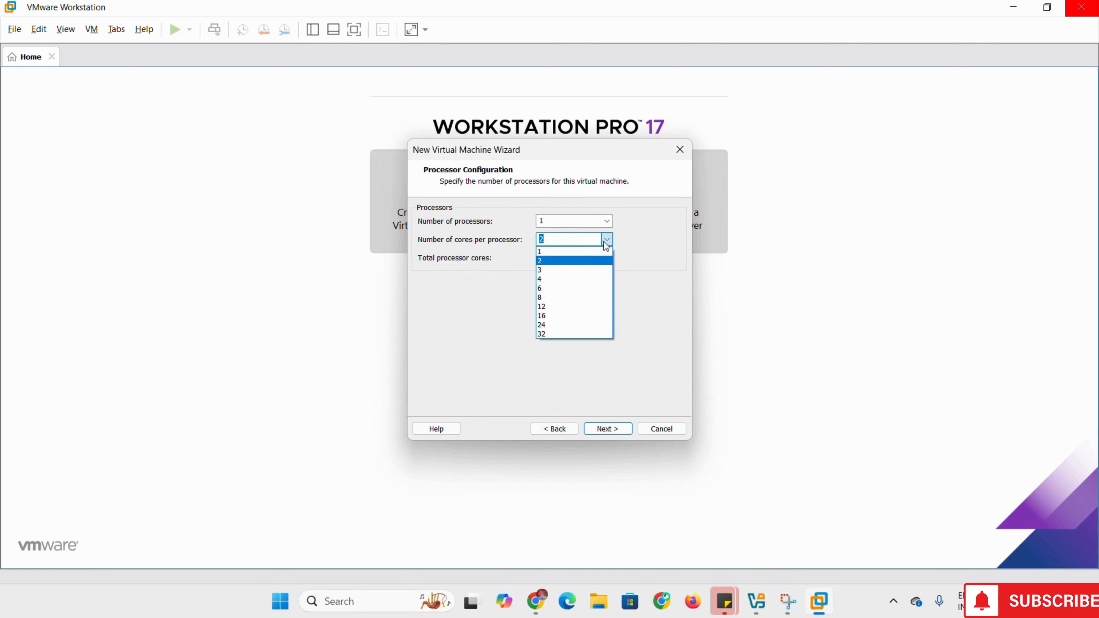
pyautogui.click(553, 280)
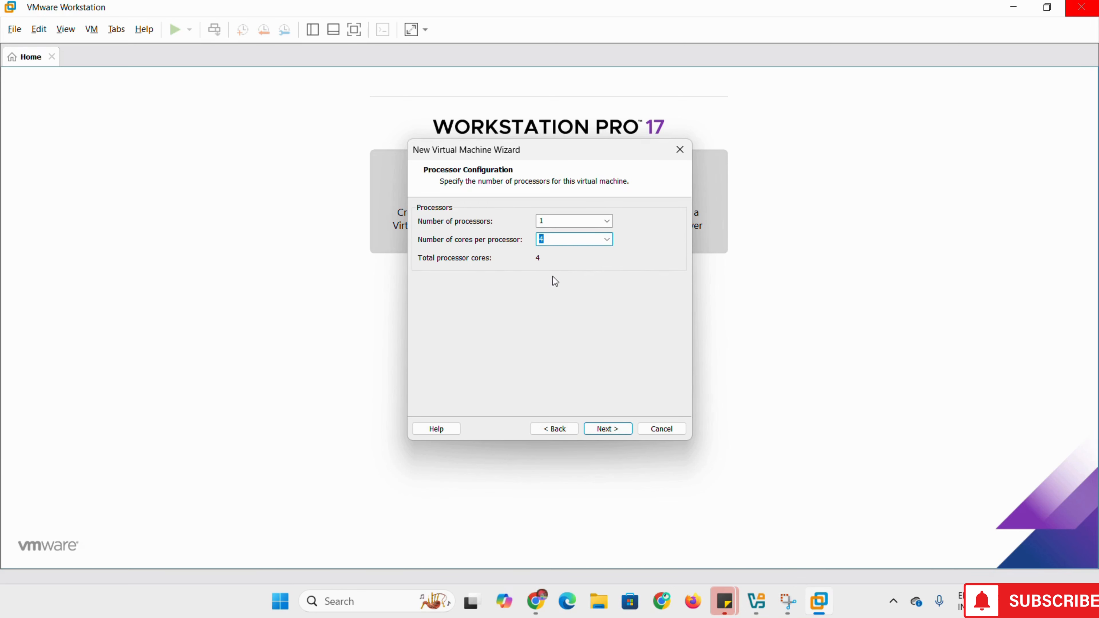
pyautogui.click(608, 429)
pyautogui.click(587, 301)
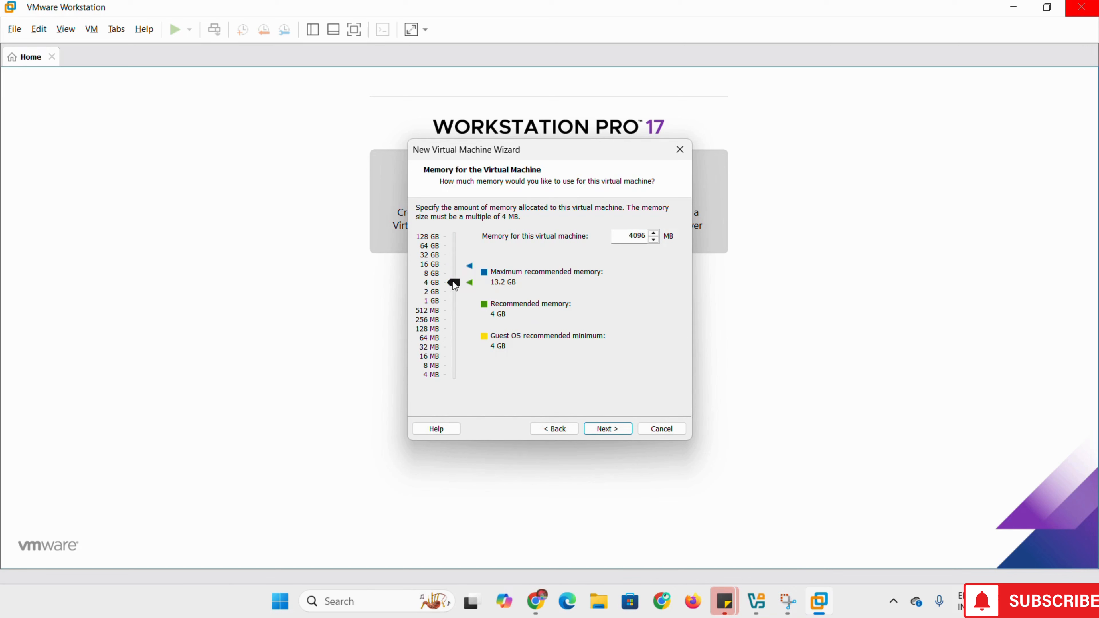
# Allocate 8192 MB of memory and accept NAT networking, the LSI Logic controller and the SATA disk type
pyautogui.moveTo(454, 285); pyautogui.dragTo(455, 275)
pyautogui.click(618, 433)
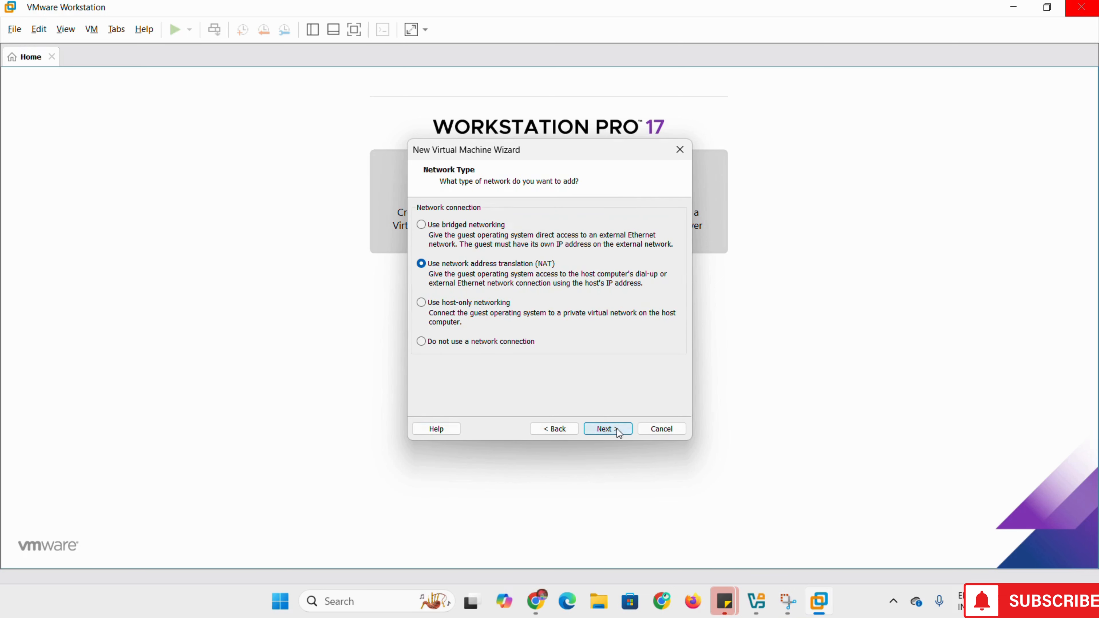
pyautogui.click(607, 428)
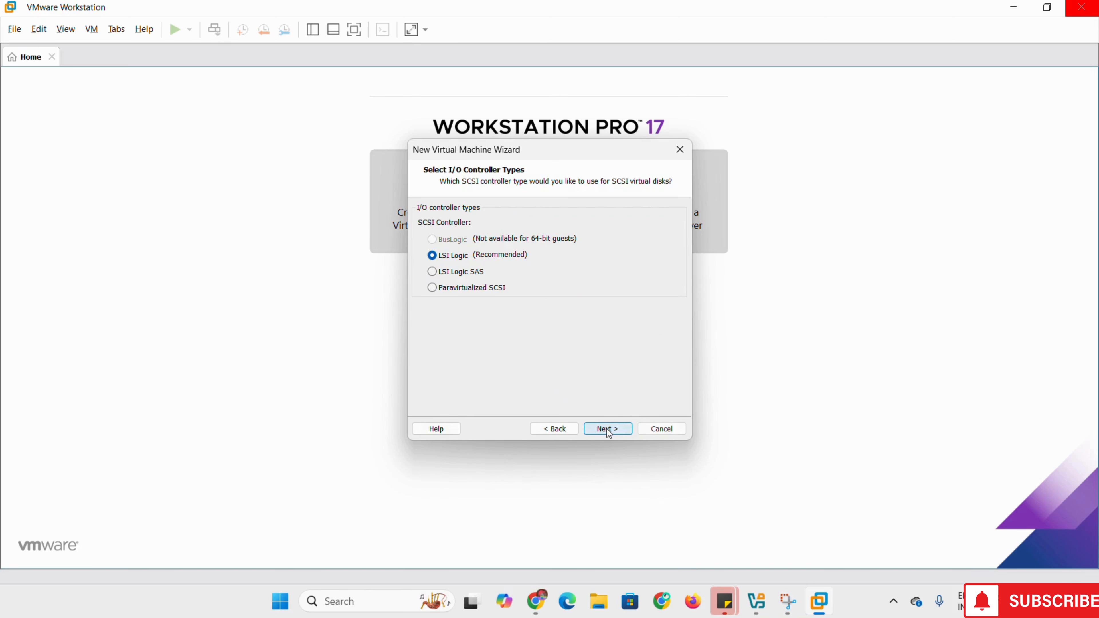
pyautogui.click(610, 430)
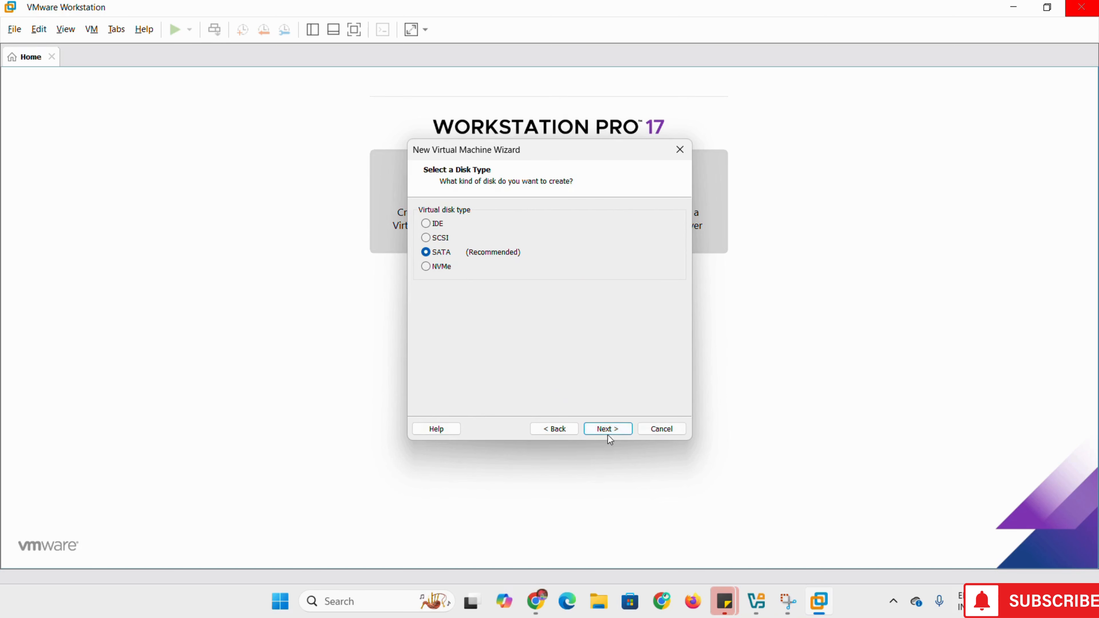
pyautogui.click(609, 428)
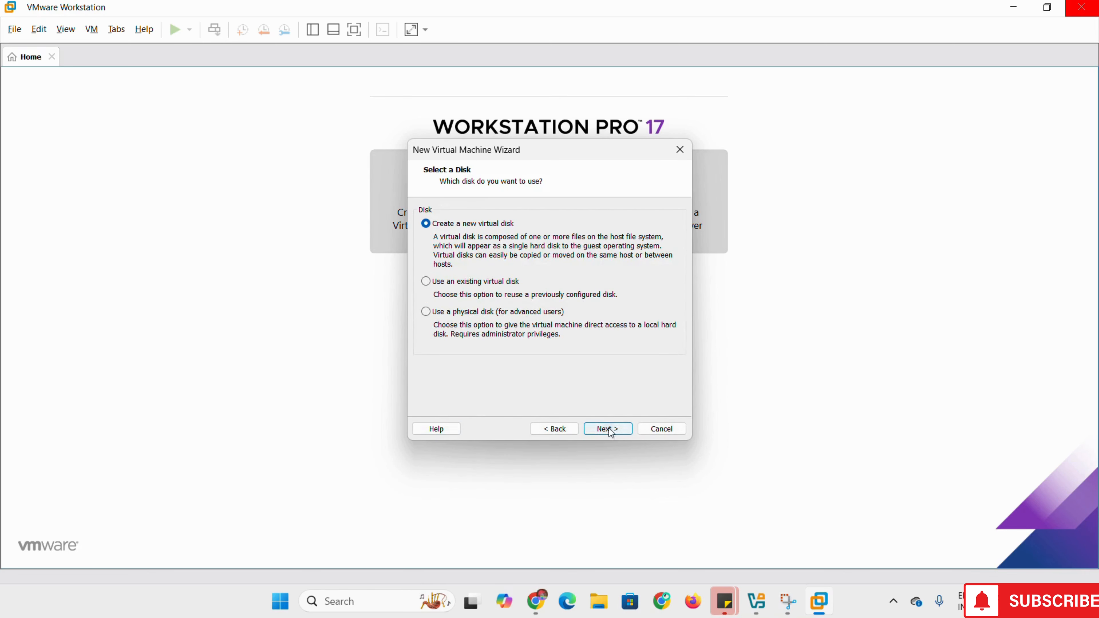
# Create a new 100 GB virtual disk split into multiple files, keep the macOS Seq.vmdk file name and finish creating the virtual machine
pyautogui.click(609, 428)
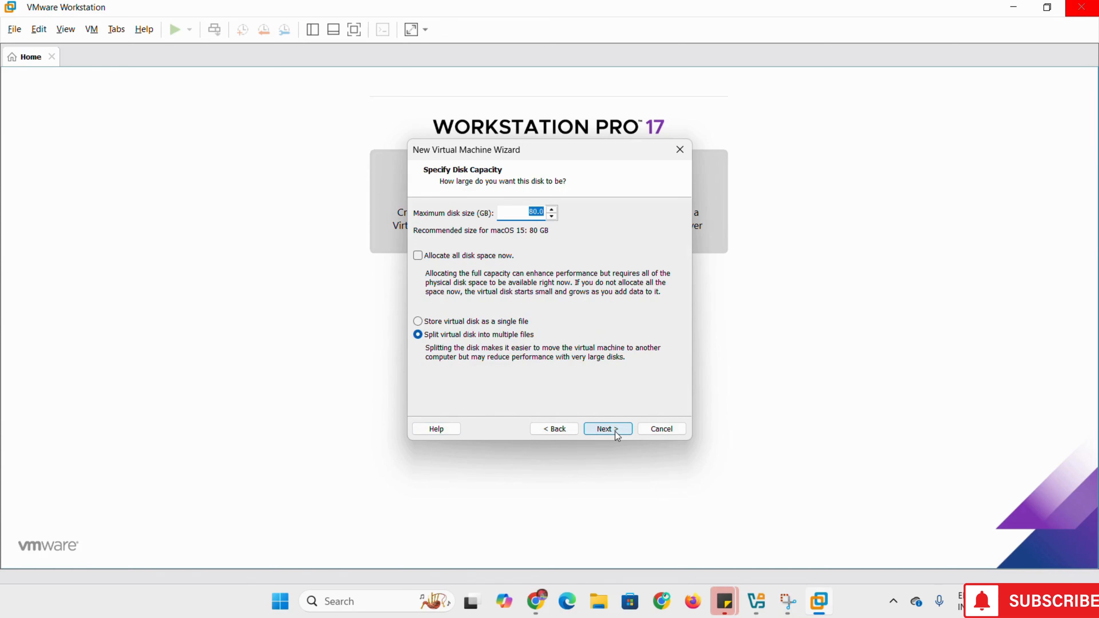
pyautogui.moveTo(519, 215); pyautogui.dragTo(543, 212)
pyautogui.write('100')
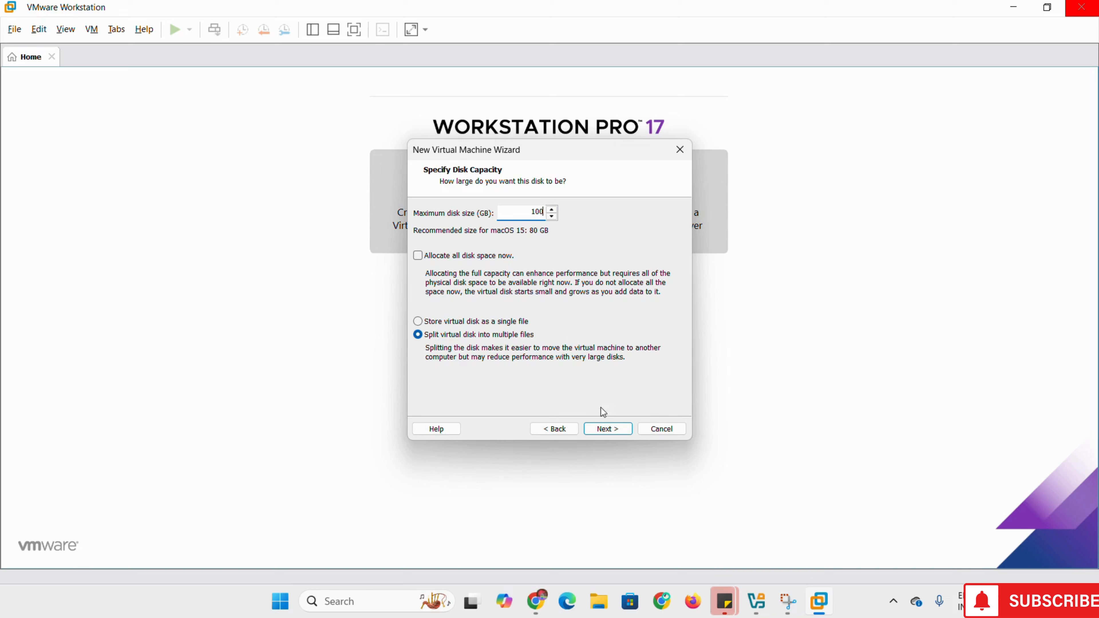
pyautogui.click(612, 428)
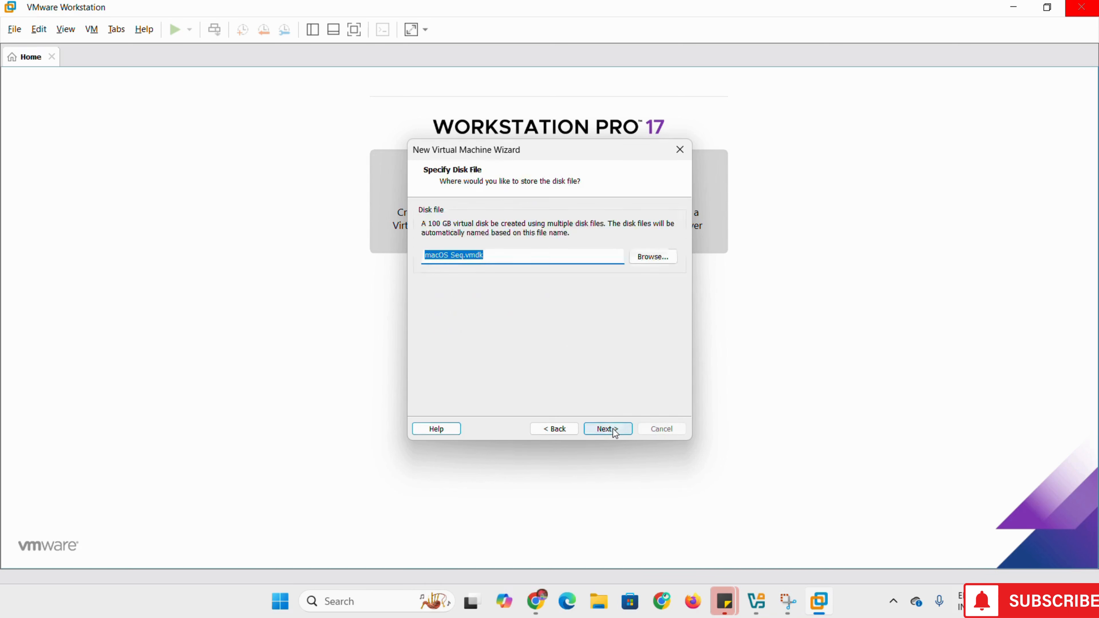
pyautogui.click(616, 430)
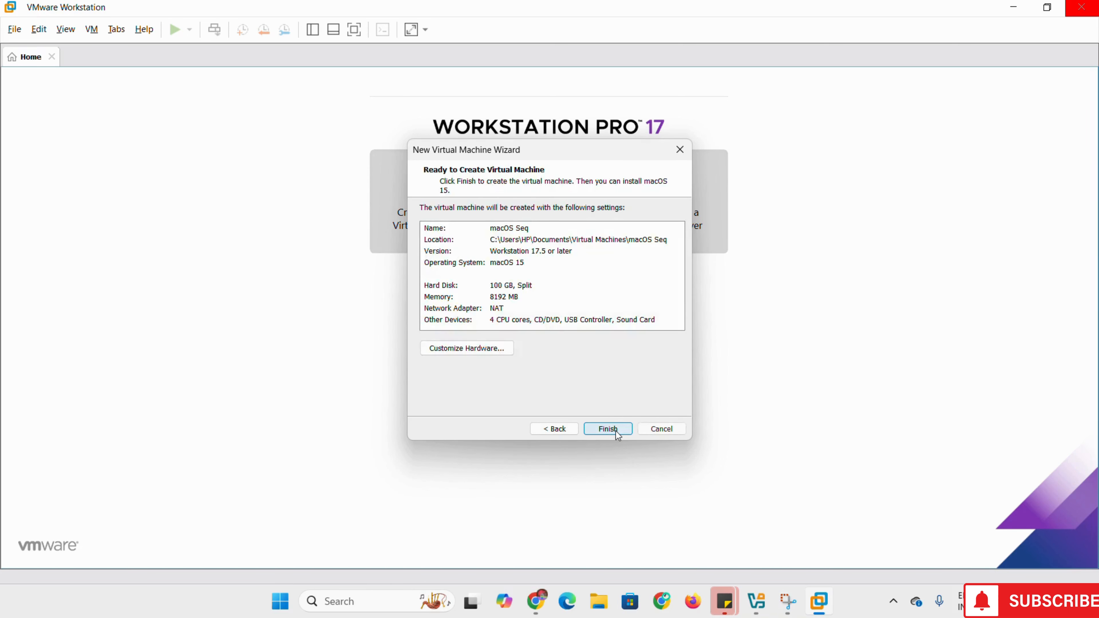
pyautogui.click(615, 428)
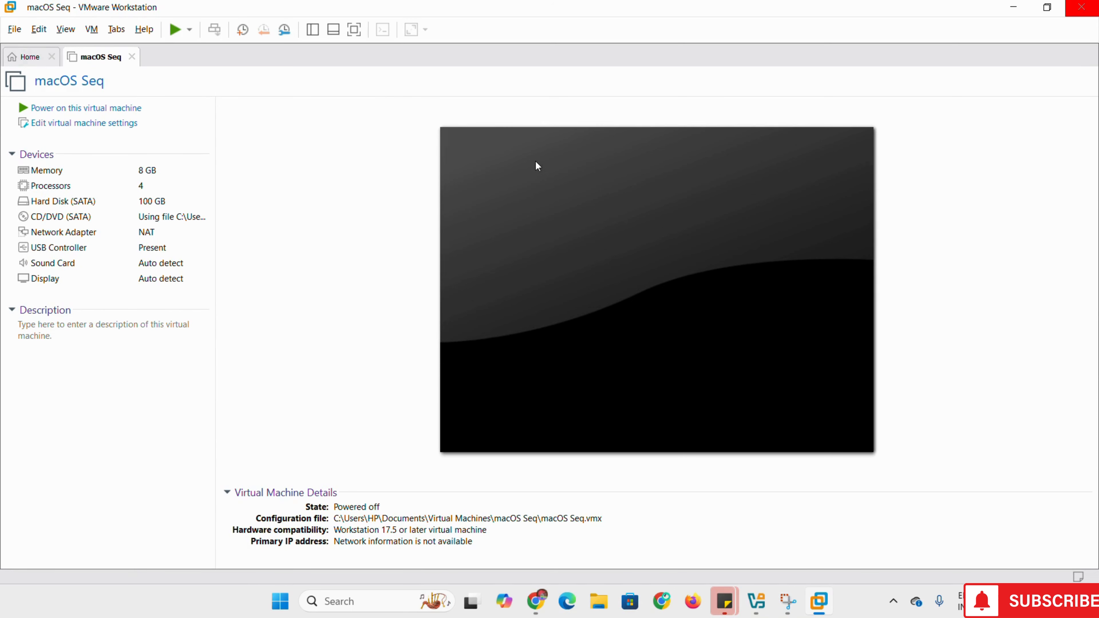
# Review the processor, hard disk, CD/DVD and sound card settings of the macOS Seq virtual machine
pyautogui.click(97, 124)
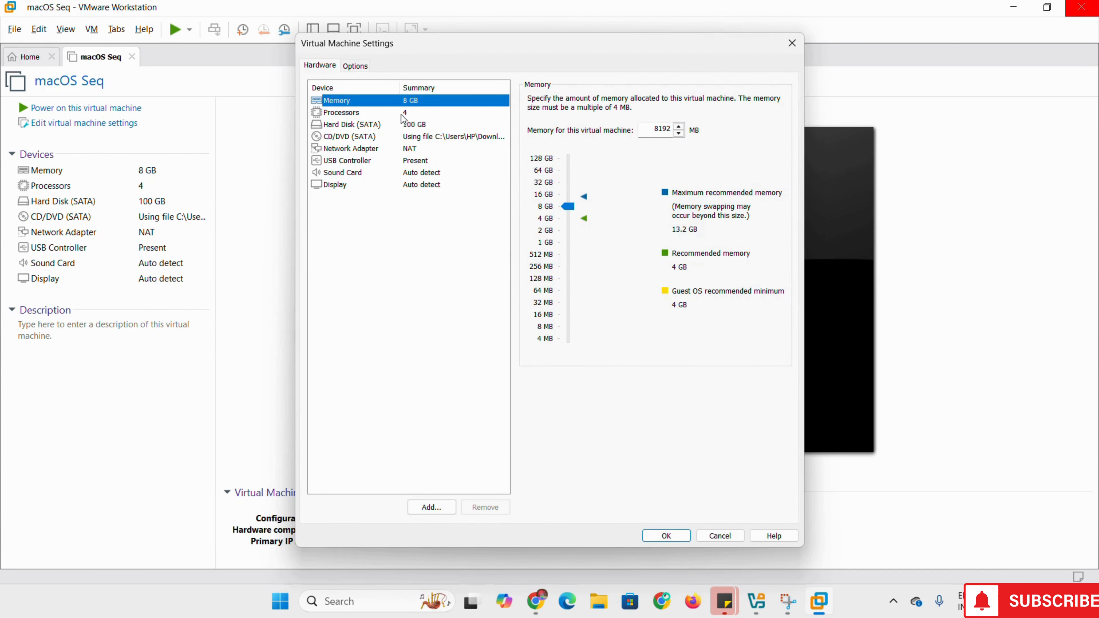
pyautogui.click(406, 113)
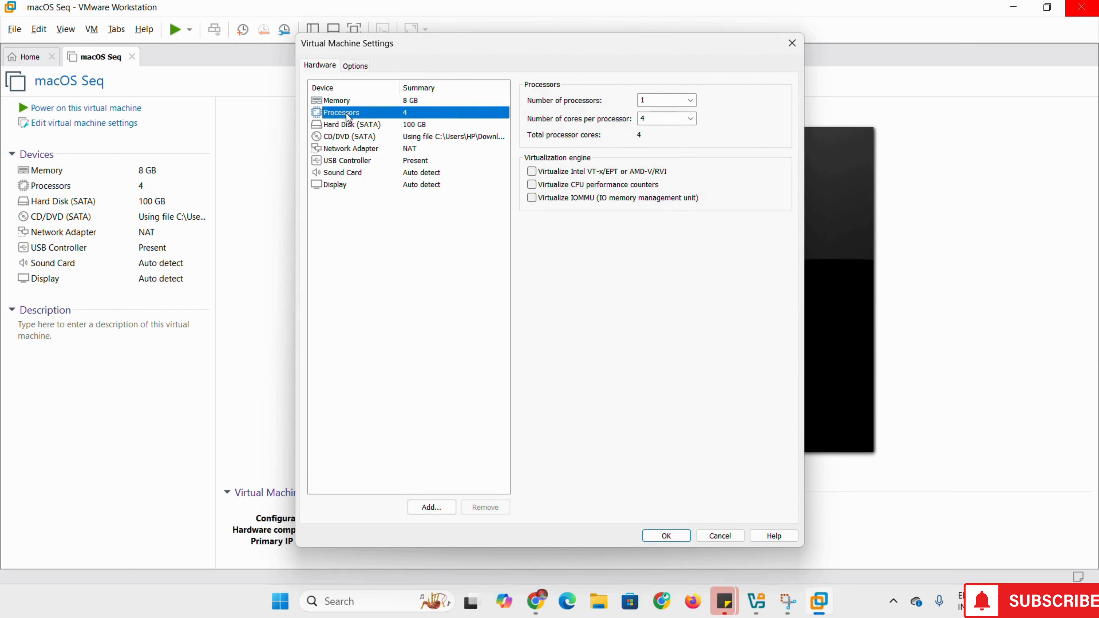
pyautogui.click(409, 126)
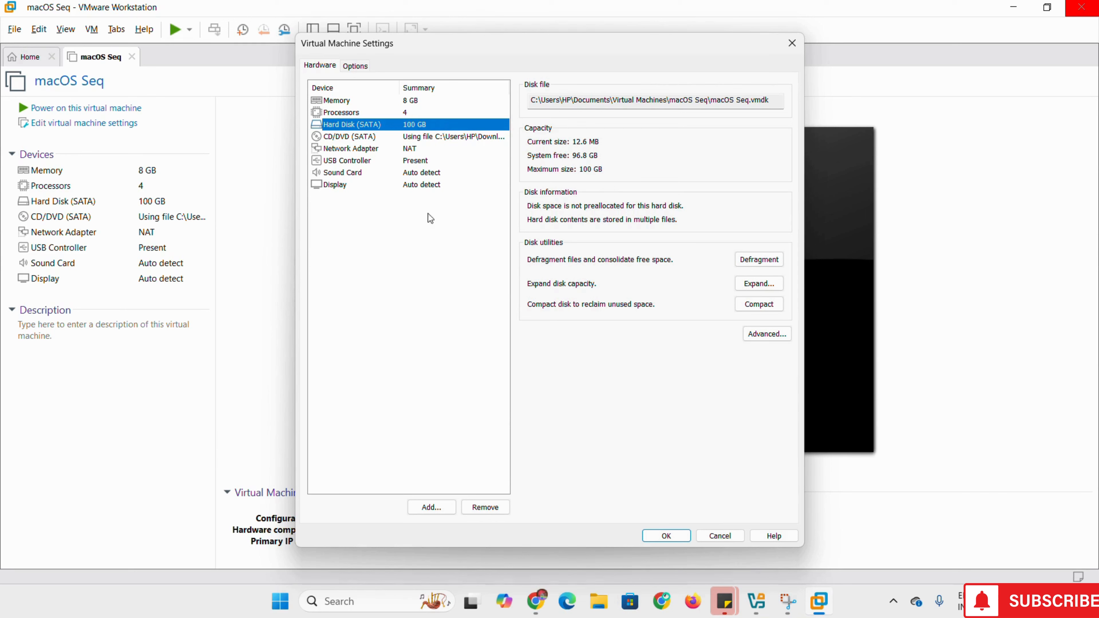
pyautogui.click(424, 136)
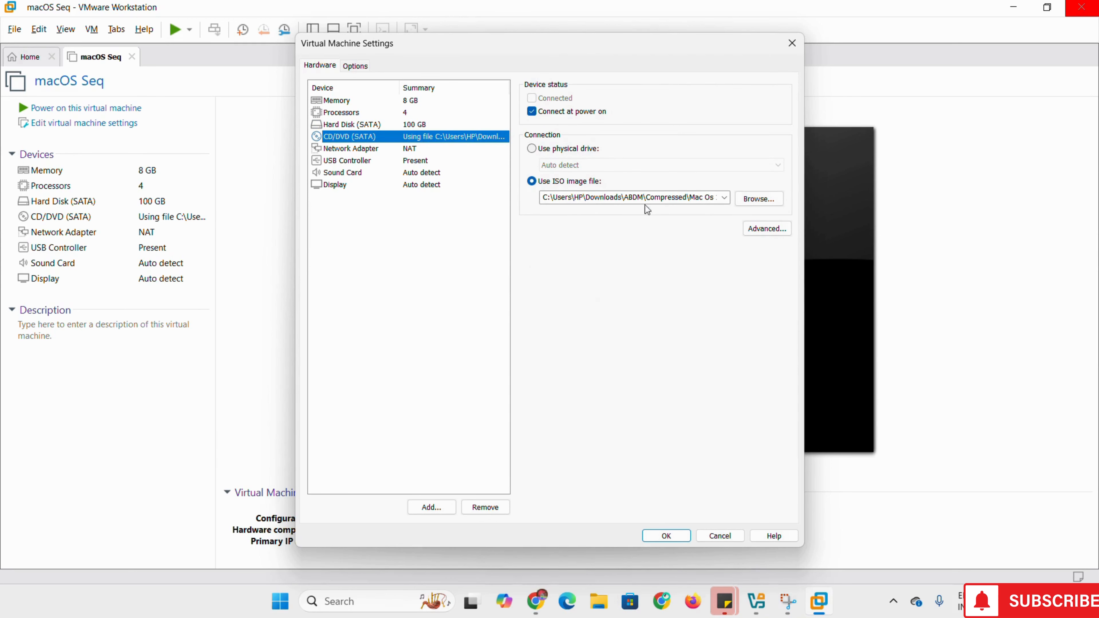
pyautogui.click(429, 173)
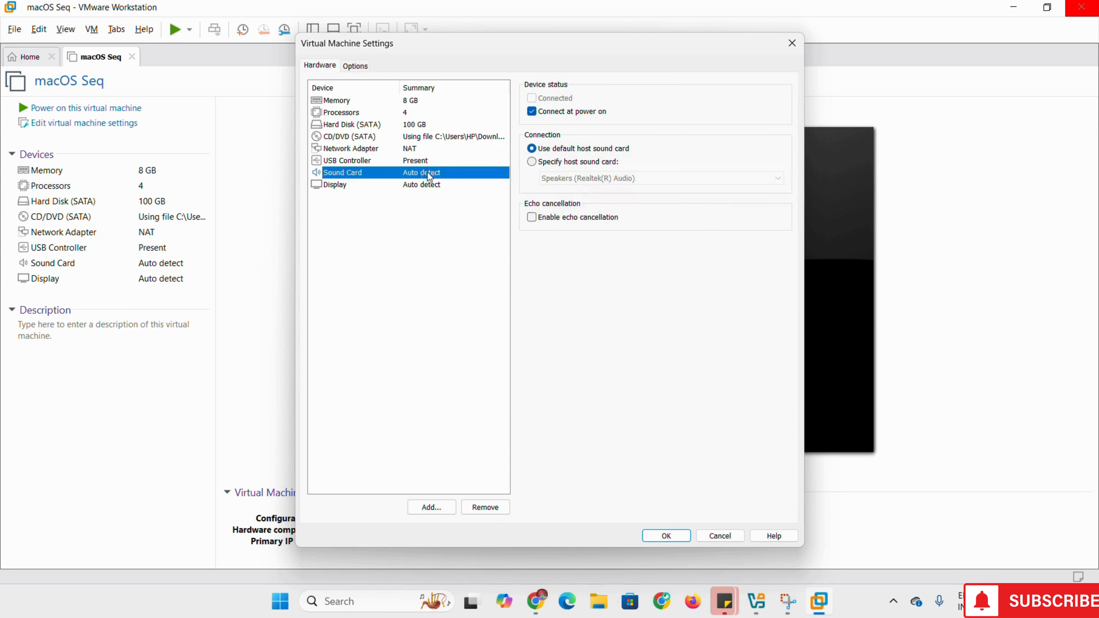
pyautogui.click(667, 536)
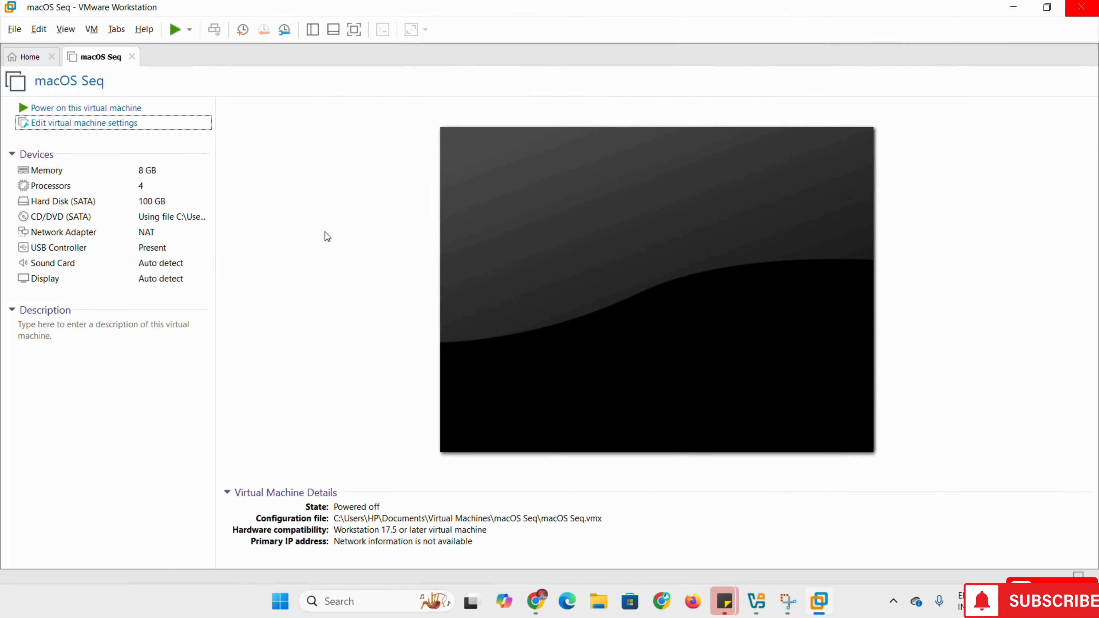
# Power on the macOS Seq virtual machine, dismiss the side channel mitigations hint and continue with English as the installer language
pyautogui.click(181, 35)
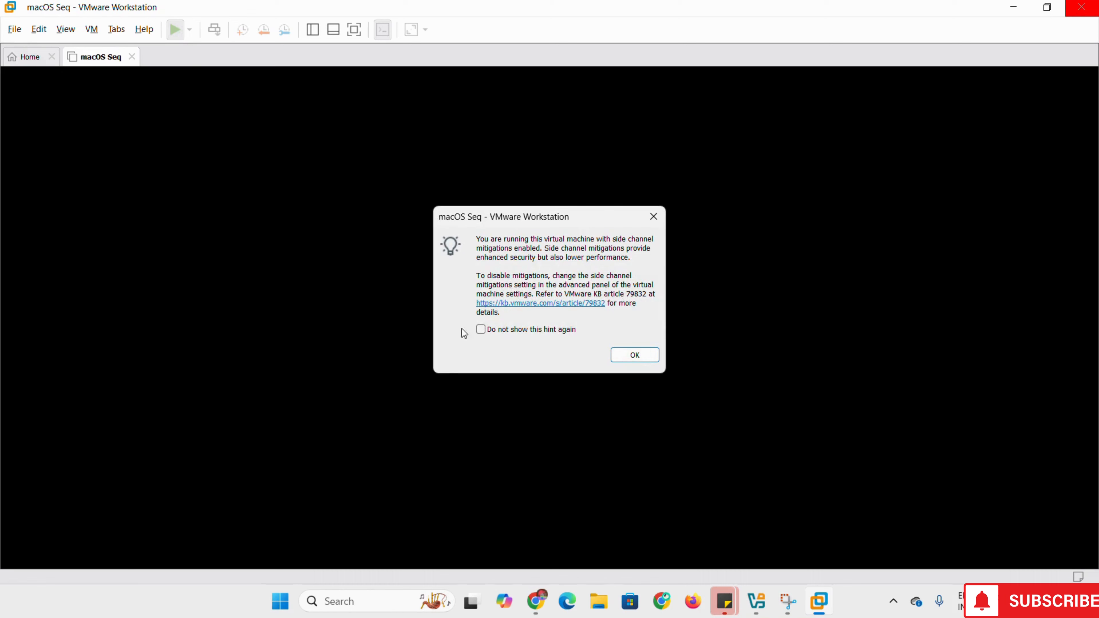
pyautogui.click(643, 354)
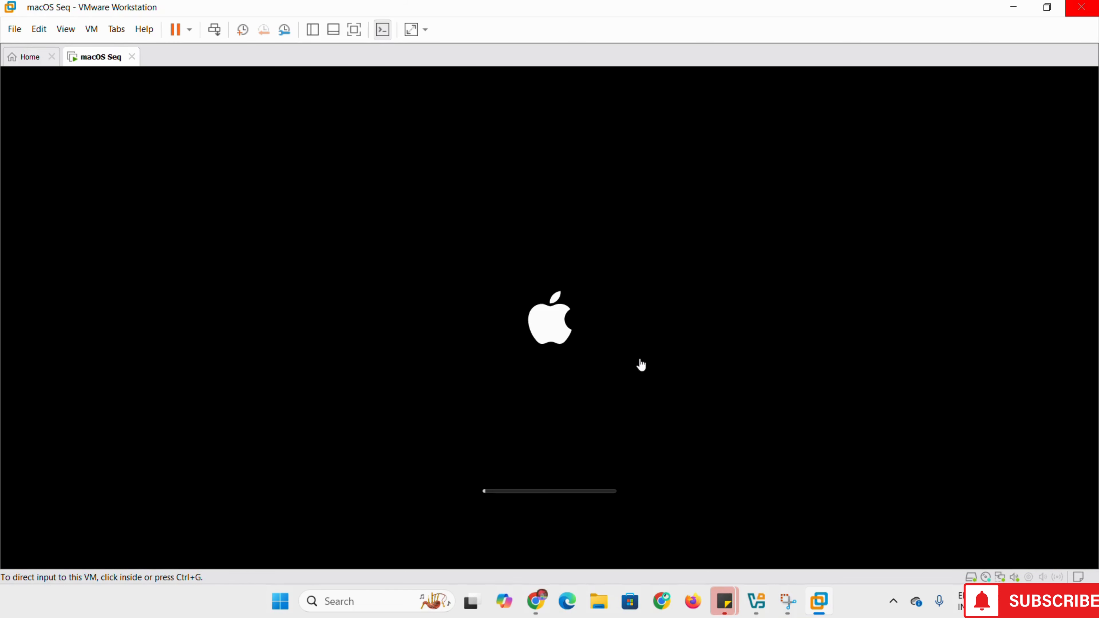
pyautogui.click(645, 341)
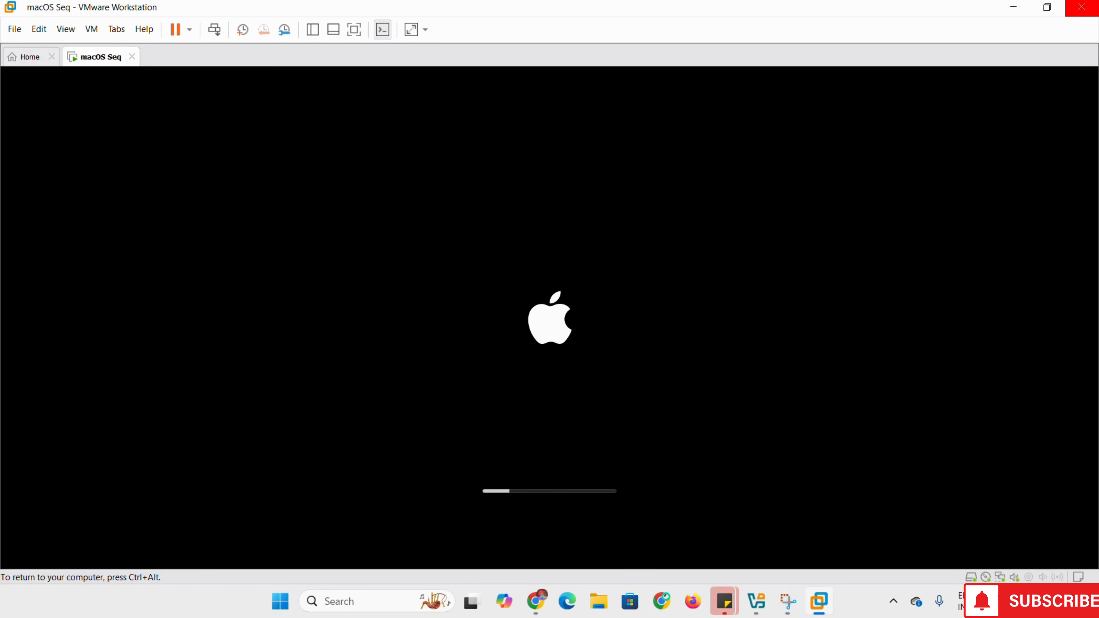
pyautogui.hotkey('ctrl', 'alt')
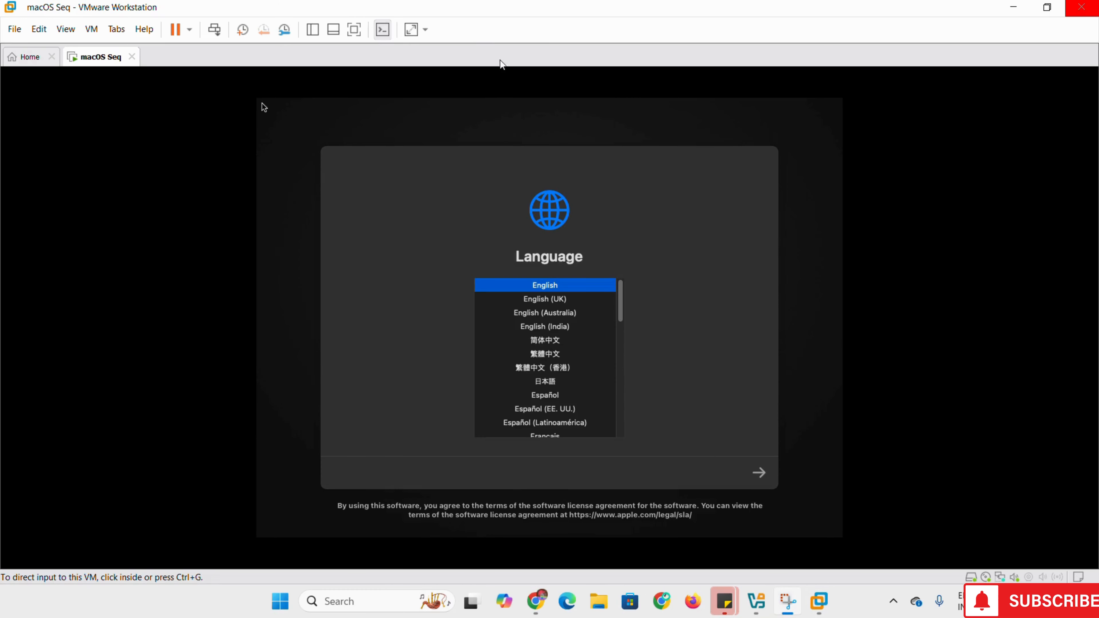
pyautogui.click(264, 107)
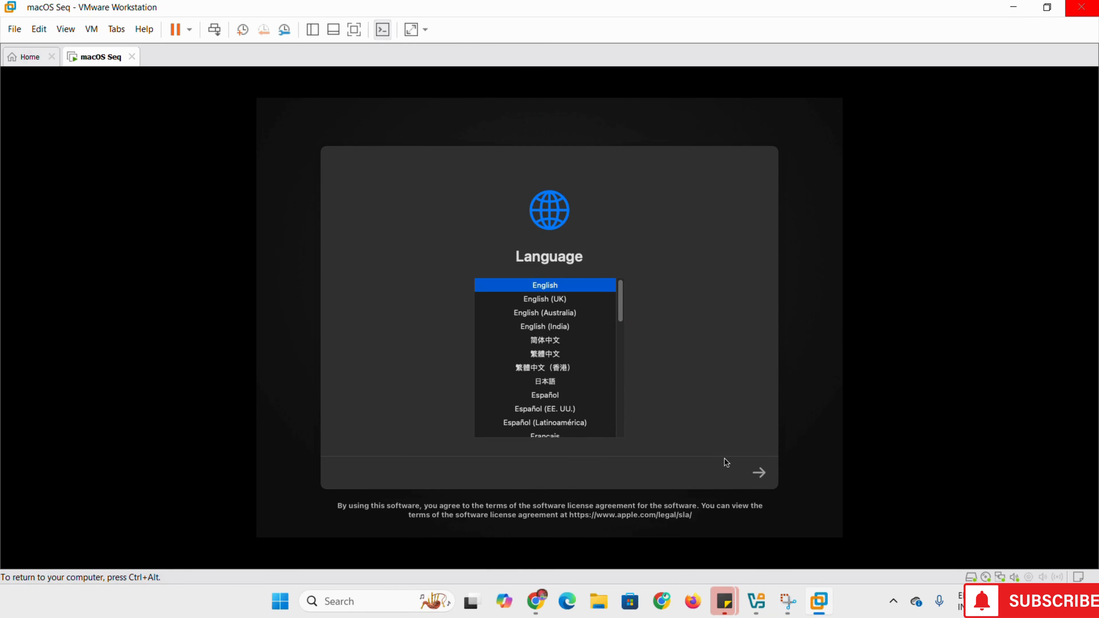
pyautogui.click(759, 473)
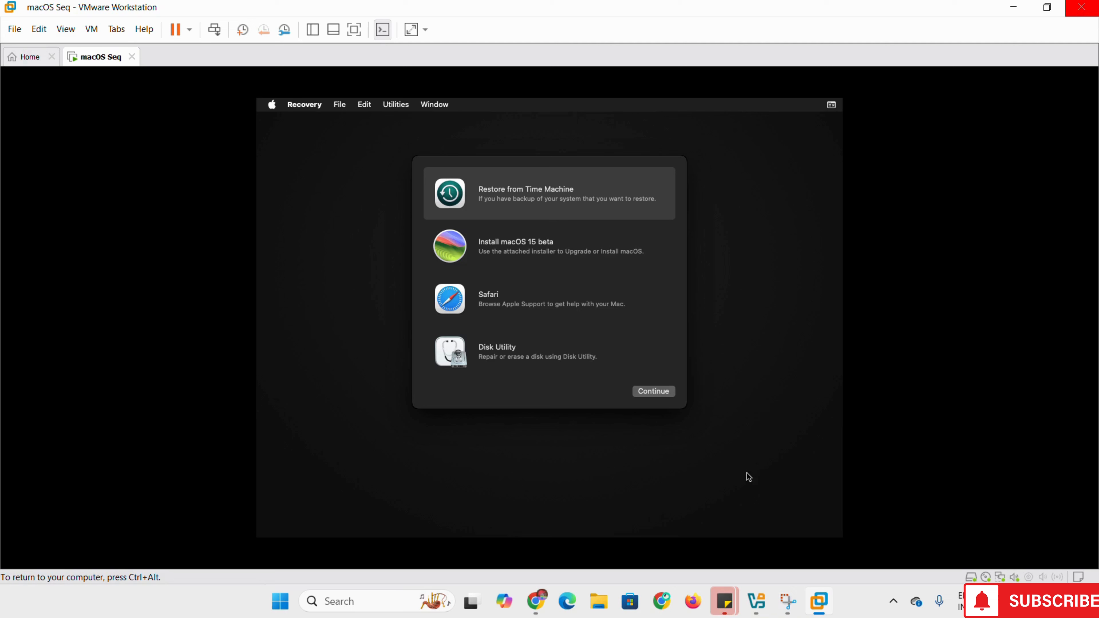
# Erase VMware Virtual SATA Hard Drive Media in Disk Utility as Macos seq with APFS format and GUID Partition Map, and close Disk Utility
pyautogui.click(501, 353)
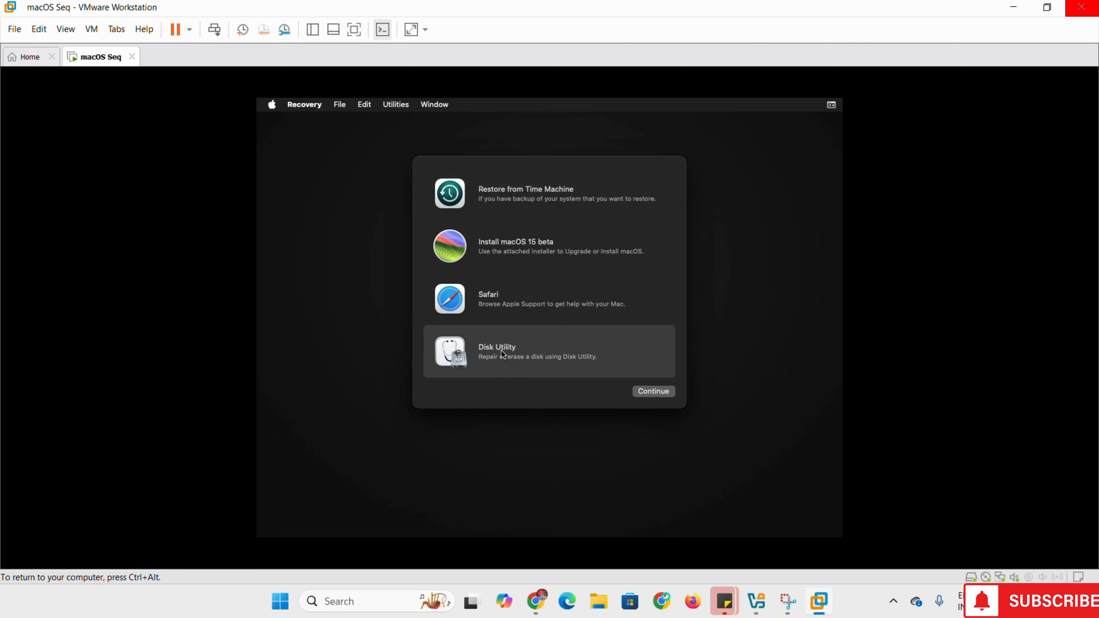
pyautogui.click(664, 395)
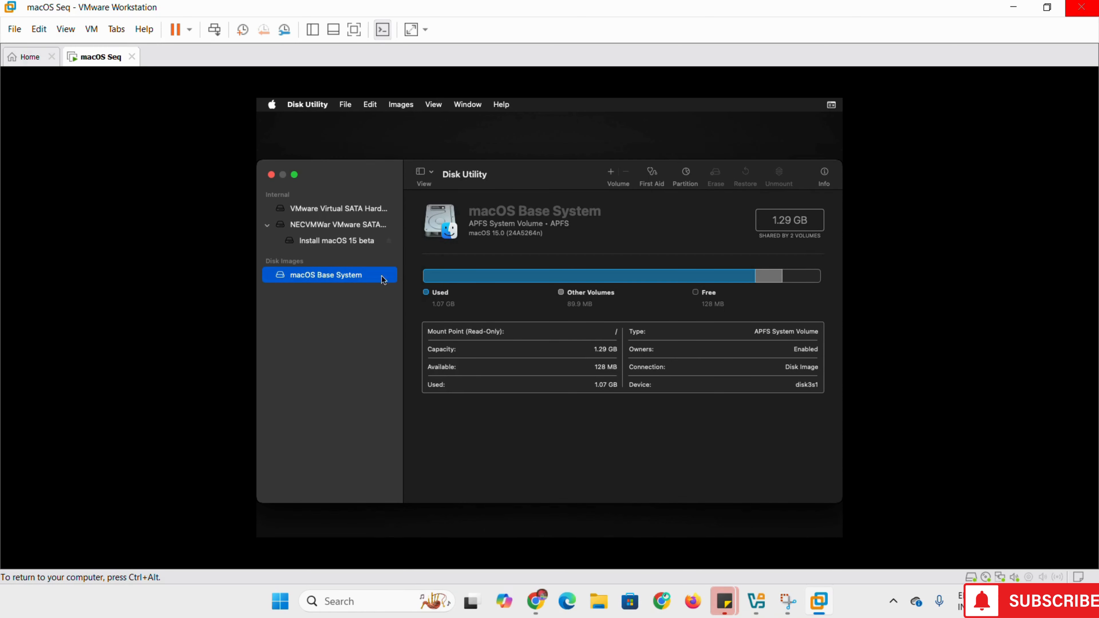
pyautogui.click(340, 212)
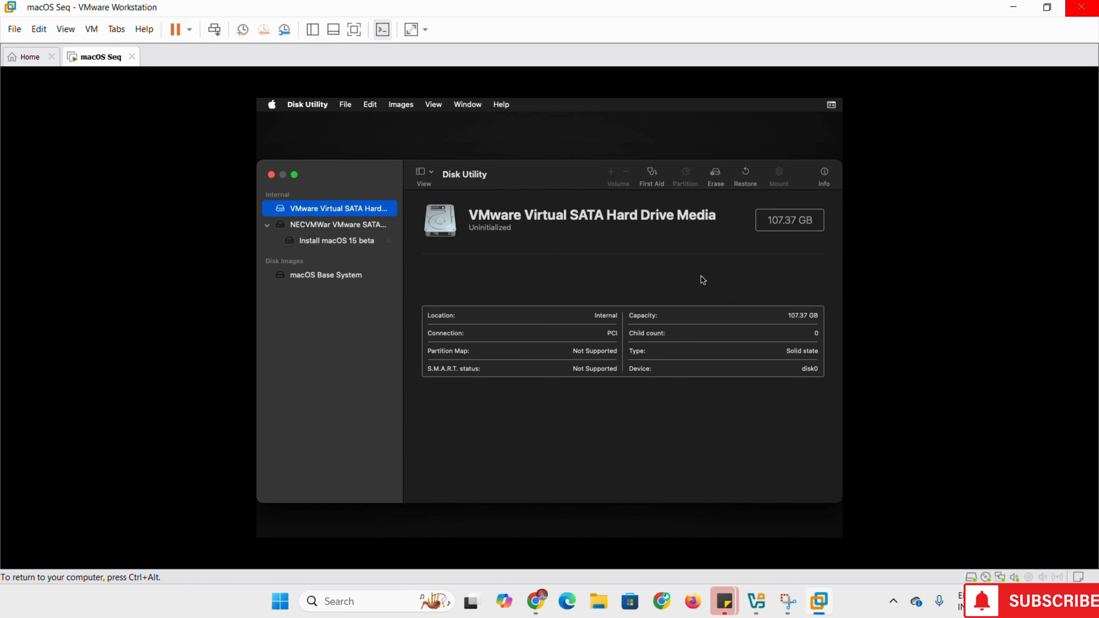
pyautogui.click(717, 182)
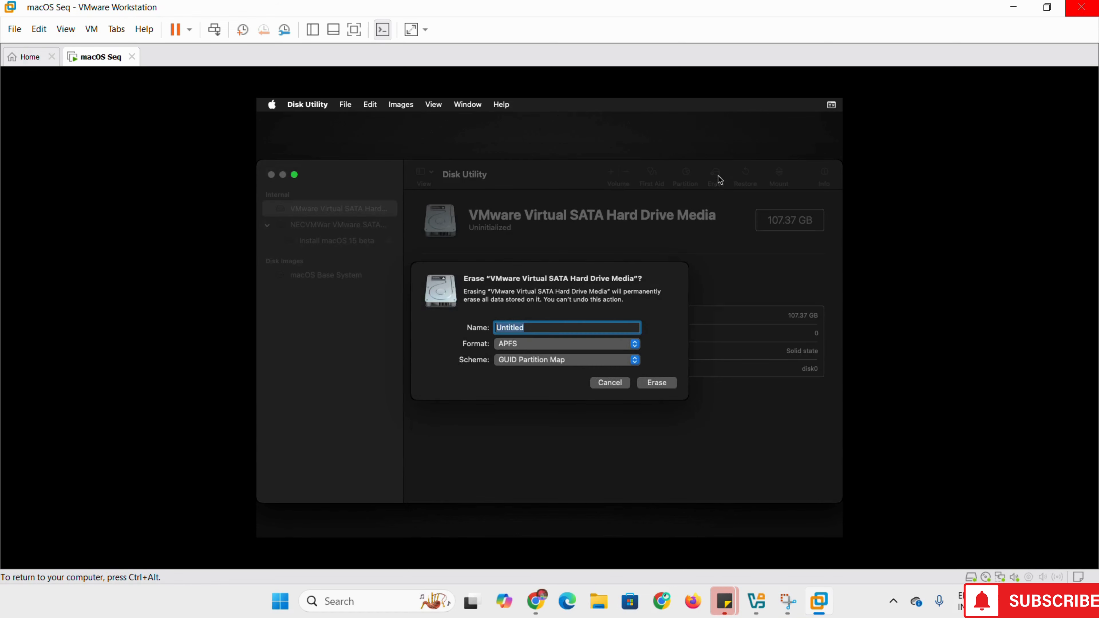
pyautogui.write('Macos seq')
pyautogui.click(662, 383)
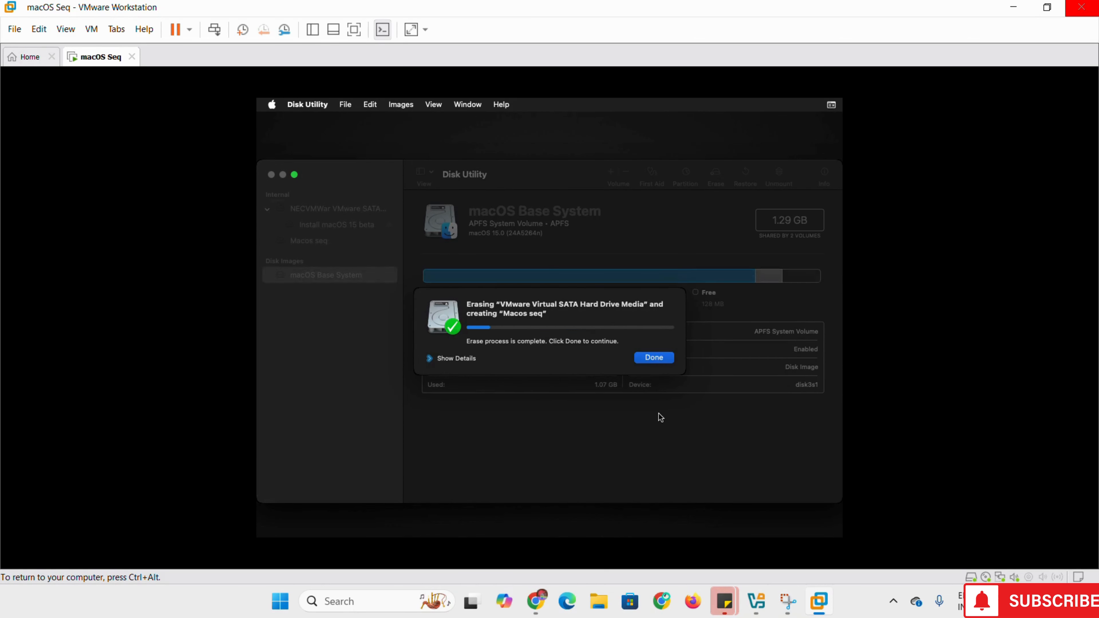
pyautogui.click(654, 359)
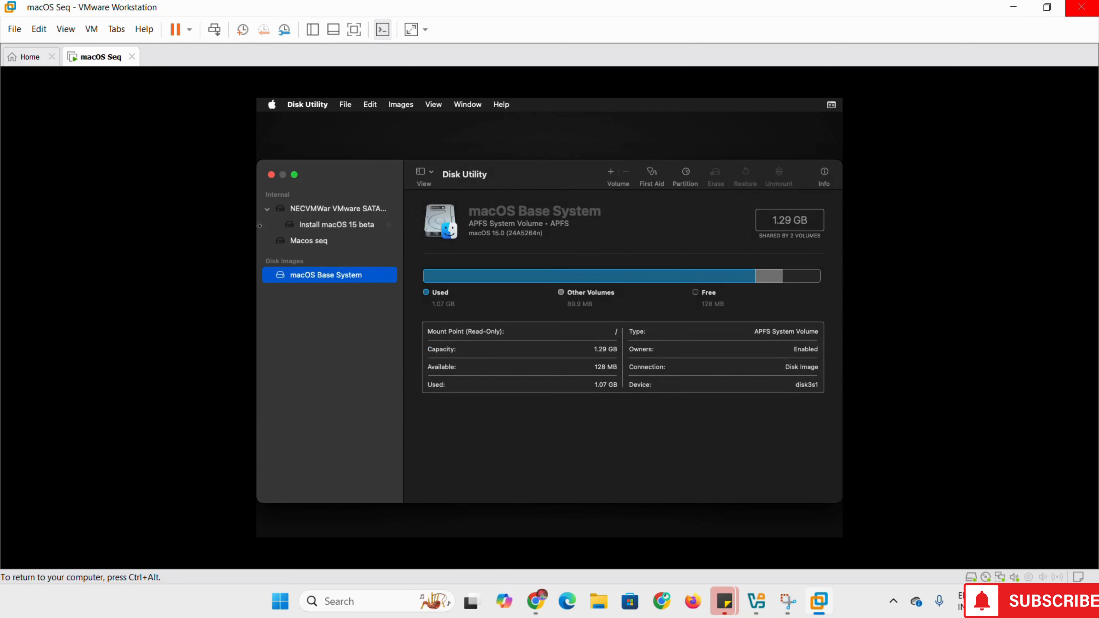
pyautogui.click(271, 175)
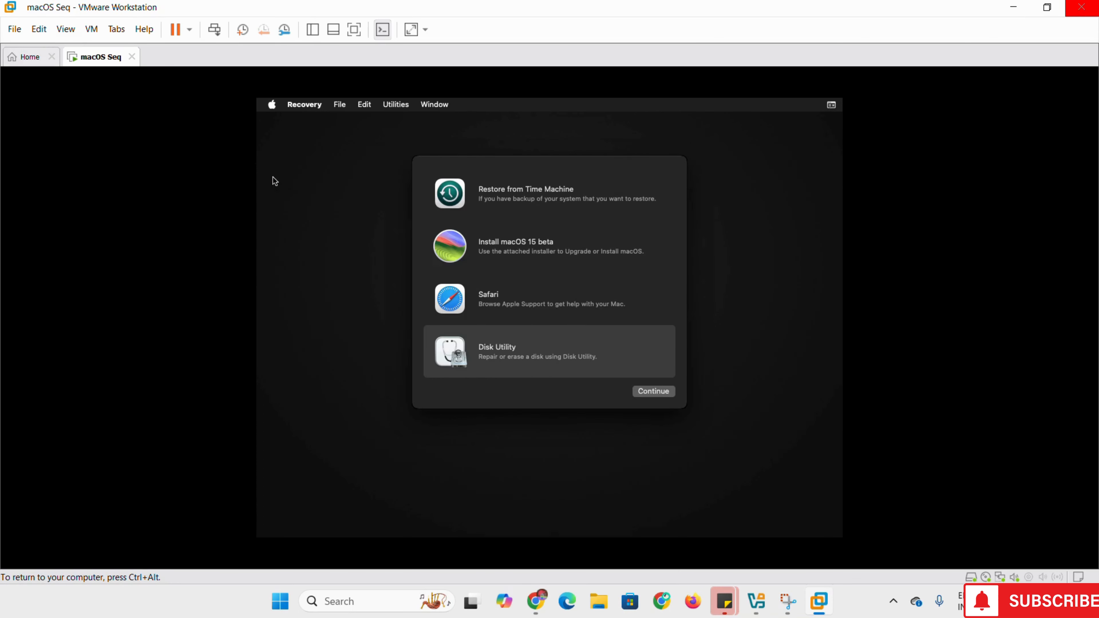
# Start the Install macOS 15 beta installer and continue to its software license agreement
pyautogui.click(506, 246)
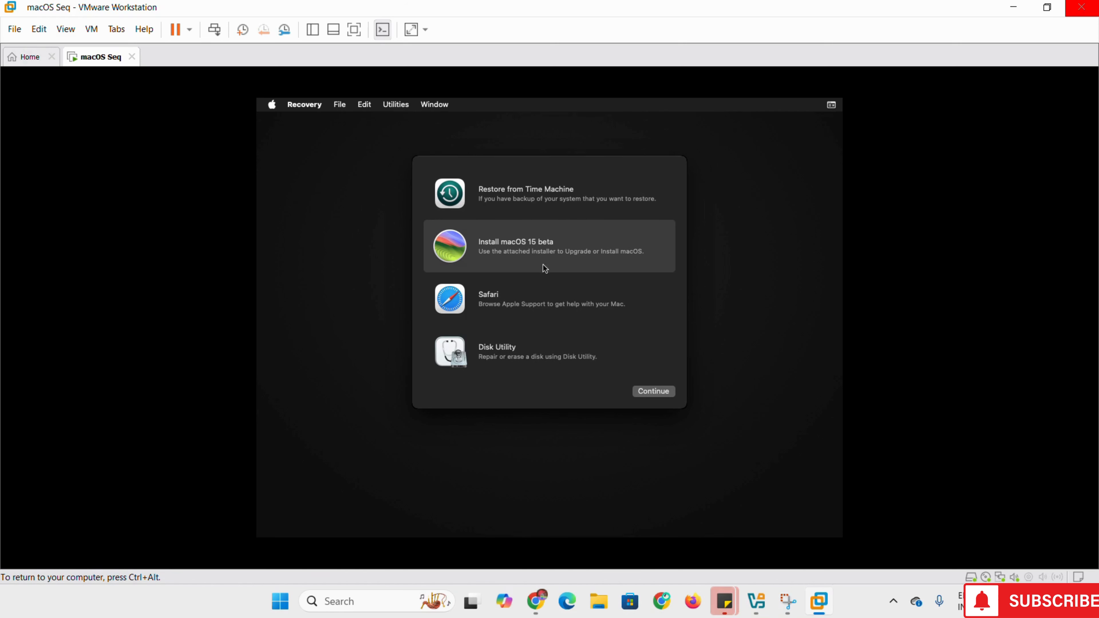
pyautogui.click(658, 394)
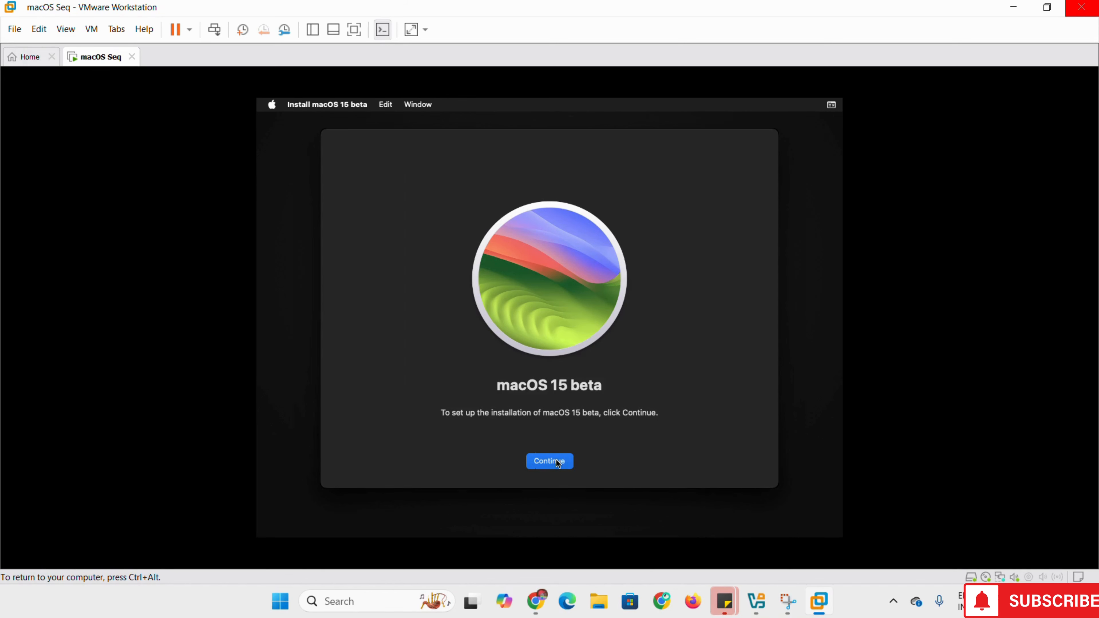
pyautogui.click(565, 462)
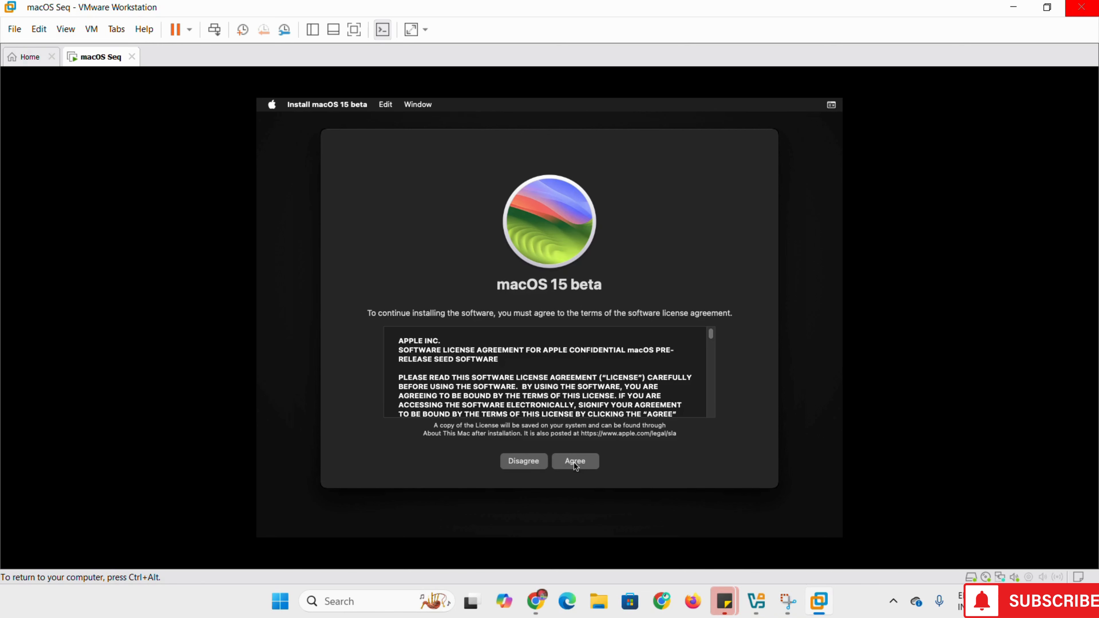